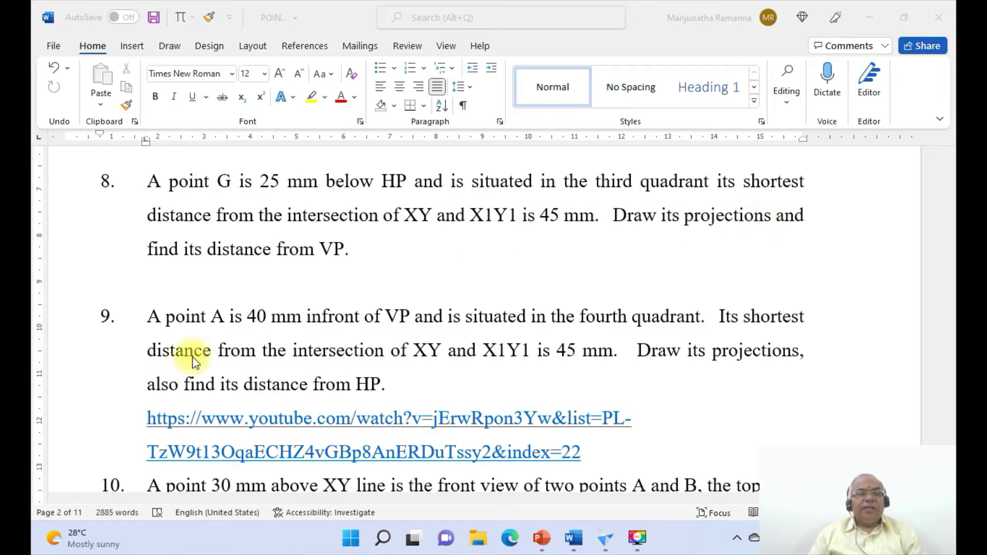
Step: Switch from the Word document with problem 8 to the blank Solid Edge Draft1 sheet
{"action": "left_click", "coordinate": [603, 545]}
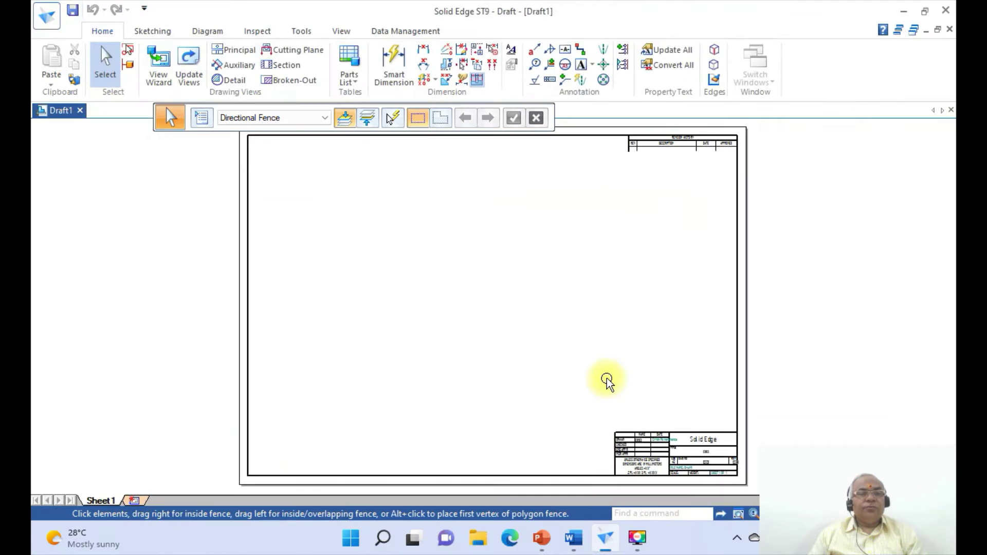
Step: Set Sheet1's background to A4-Sheet with the background border and title block hidden
{"action": "right_click", "coordinate": [92, 501]}
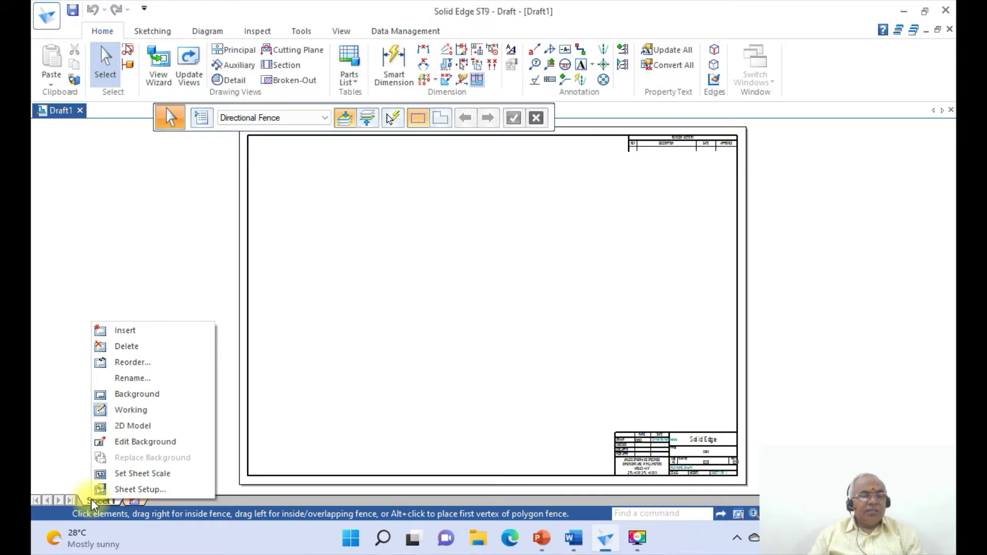
{"action": "left_click", "coordinate": [123, 488]}
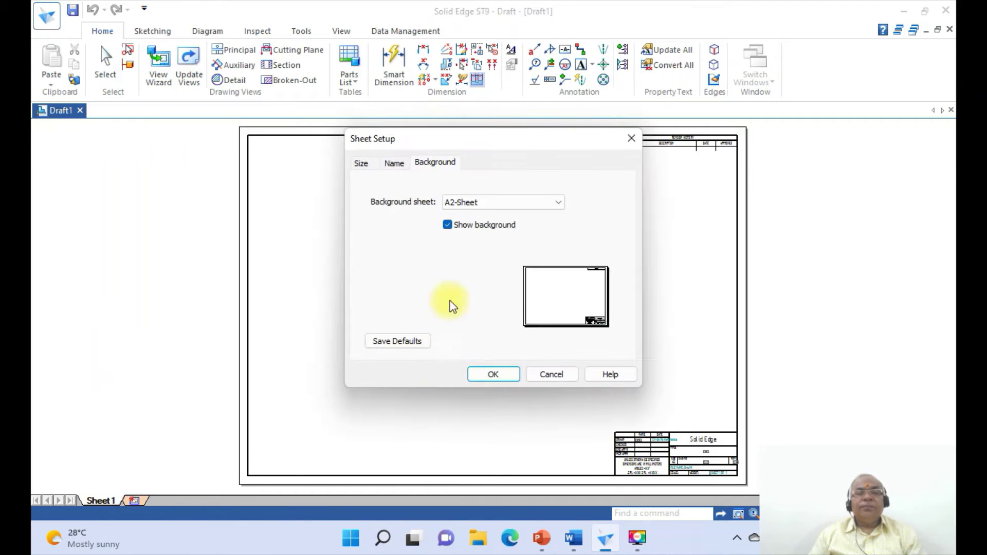
{"action": "left_click", "coordinate": [558, 202]}
{"action": "left_click", "coordinate": [454, 252]}
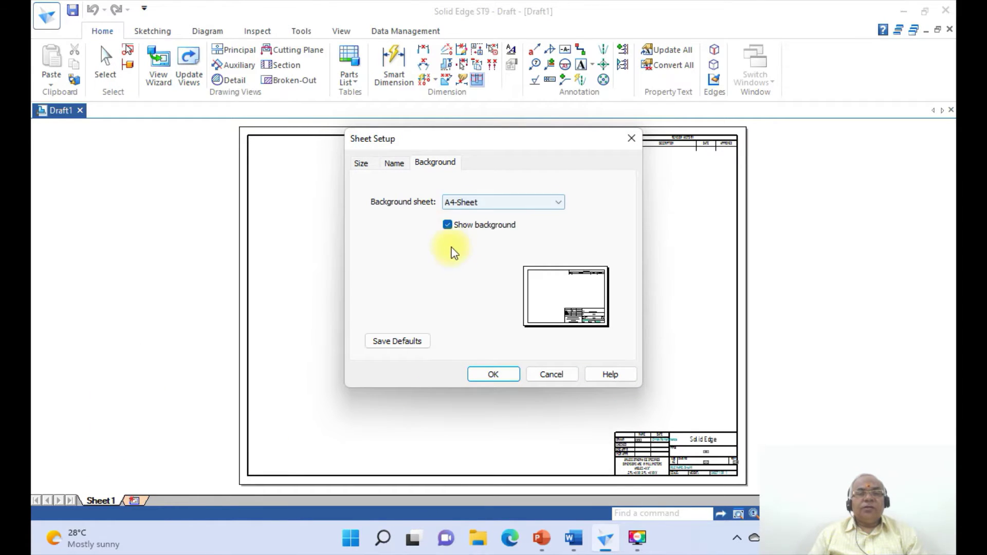
{"action": "left_click", "coordinate": [447, 225]}
{"action": "left_click", "coordinate": [473, 374]}
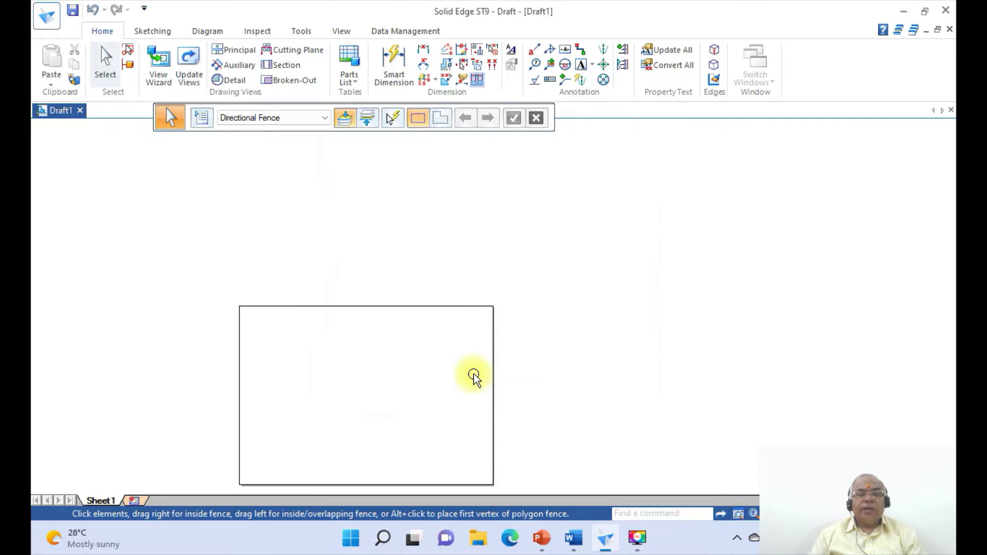
Step: Fit the sheet in the window, then zoom in on its upper part
{"action": "left_click", "coordinate": [341, 31]}
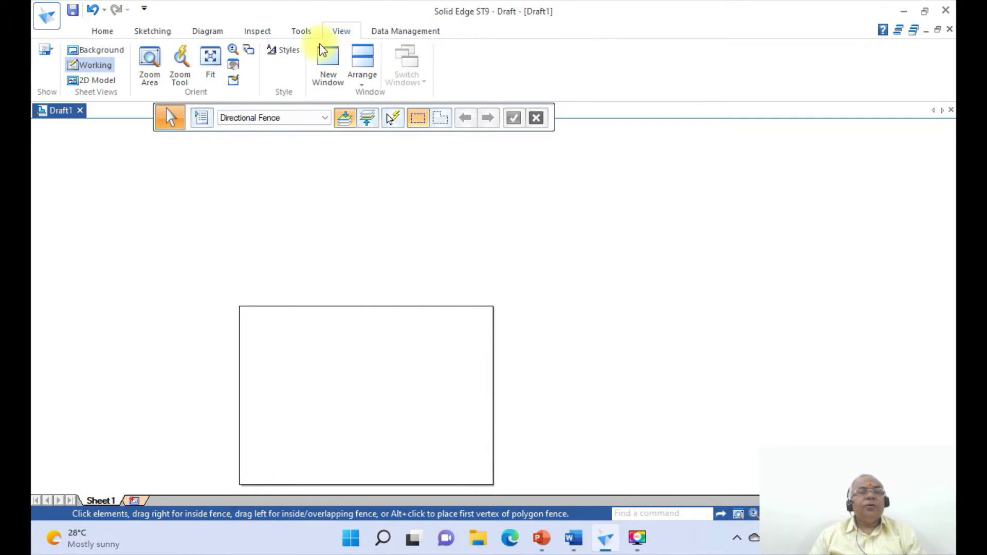
{"action": "left_click", "coordinate": [210, 76]}
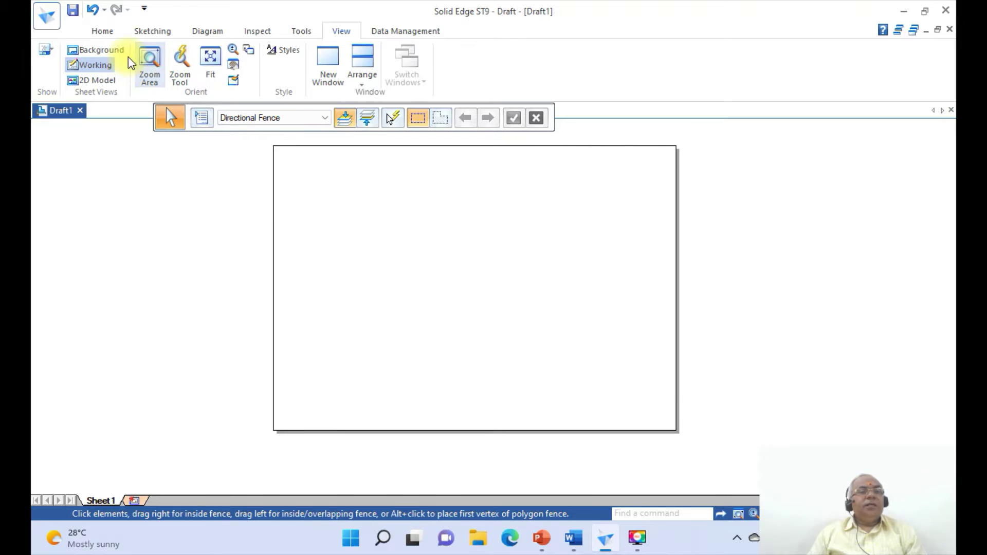
{"action": "left_click", "coordinate": [143, 61]}
{"action": "left_click", "coordinate": [238, 129]}
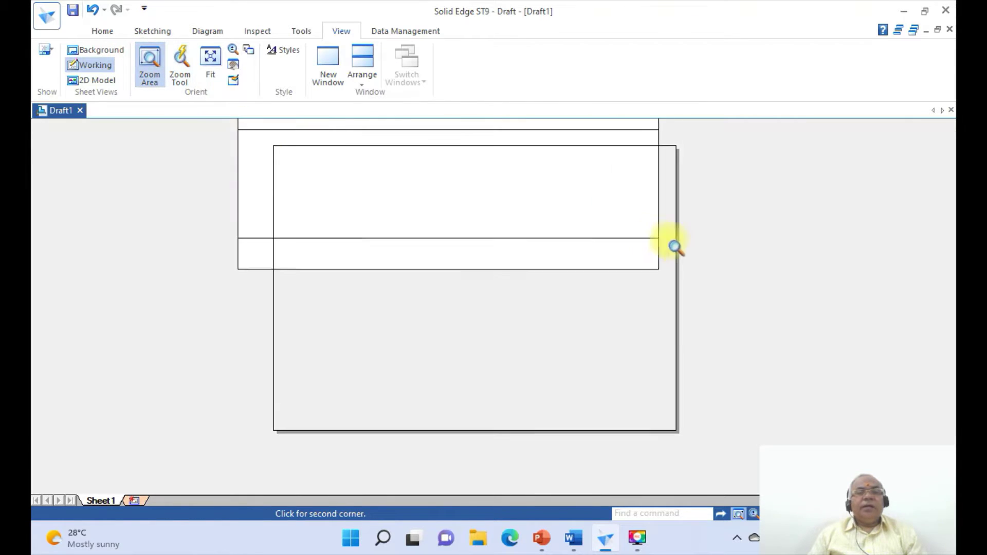
{"action": "left_click", "coordinate": [742, 261]}
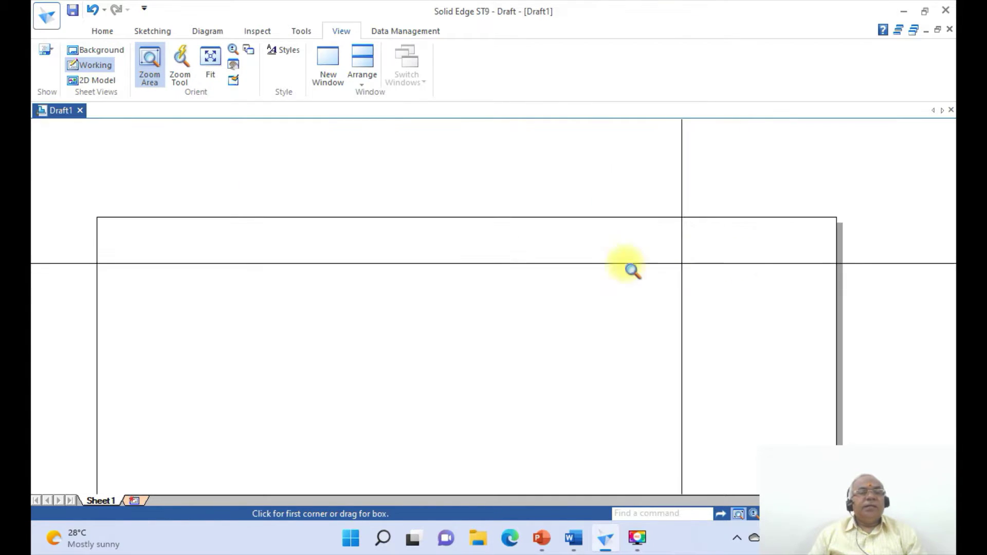
Step: Start the Text command and select the current font name
{"action": "left_click", "coordinate": [92, 31]}
{"action": "left_click", "coordinate": [581, 66]}
{"action": "left_click", "coordinate": [393, 123]}
Step: Change the text font to Times New Roman
{"action": "left_click", "coordinate": [480, 118]}
{"action": "scroll", "coordinate": [437, 221], "scroll_direction": "down", "scroll_amount": 3}
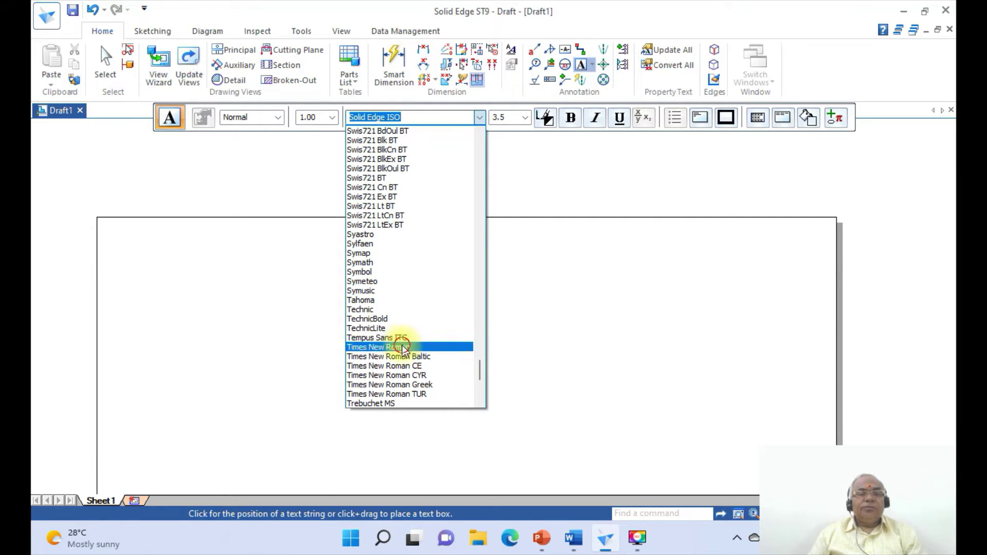
{"action": "left_click", "coordinate": [405, 342]}
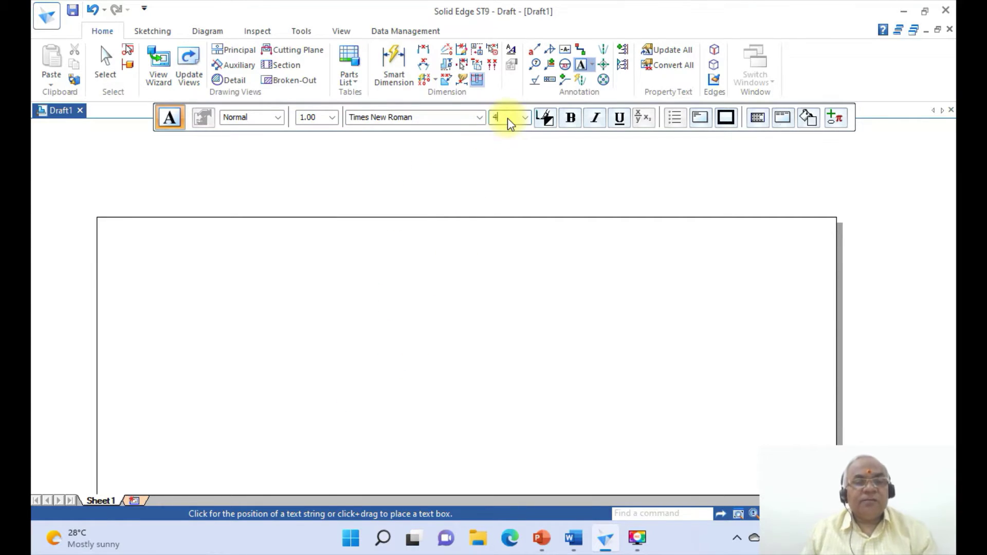
Step: Type the problem 8 statement ('8. A point G is 25 mm below HP…') at the sheet's top-left
{"action": "left_click", "coordinate": [113, 240]}
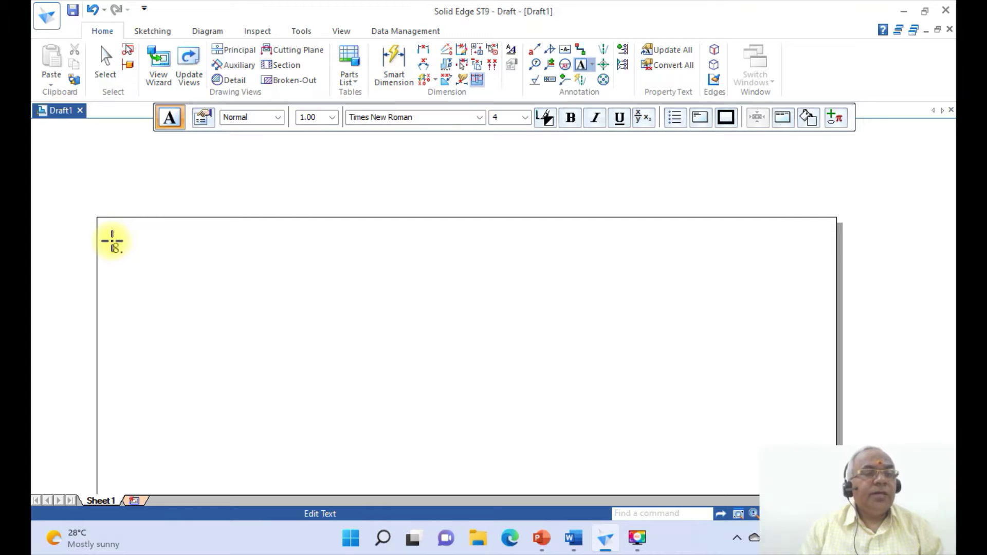
{"action": "type", "text": "8. A point G is"}
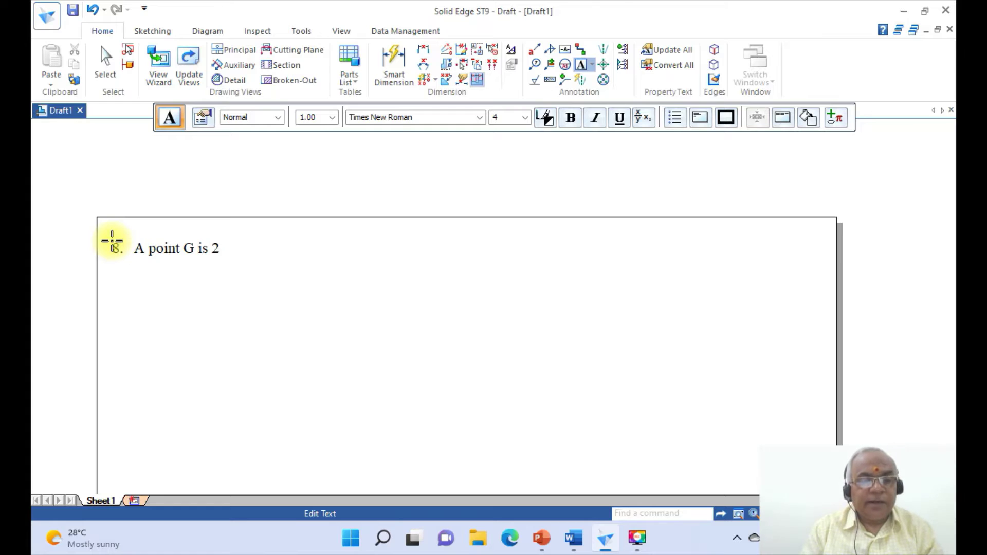
{"action": "type", "text": " 25 mm below HP"}
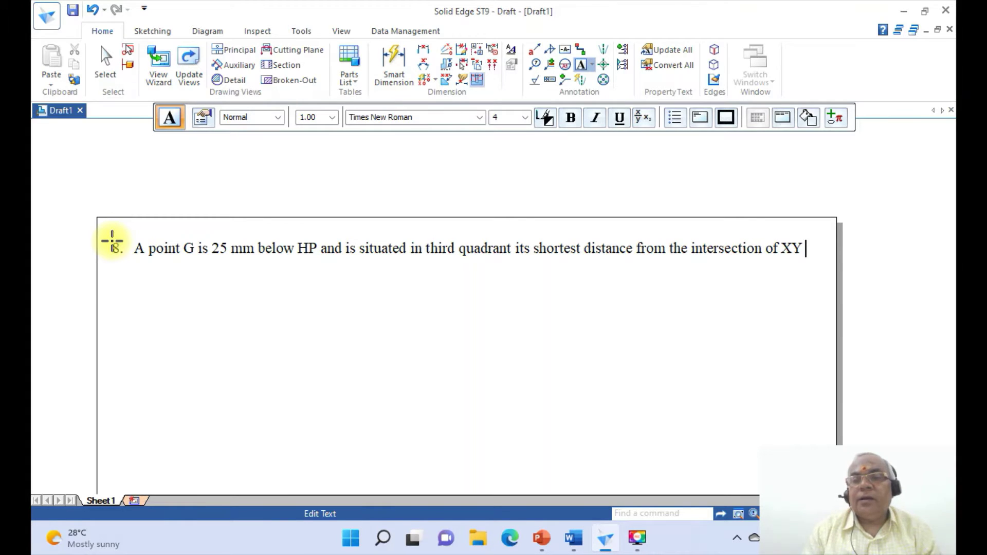
{"action": "left_click", "coordinate": [112, 241]}
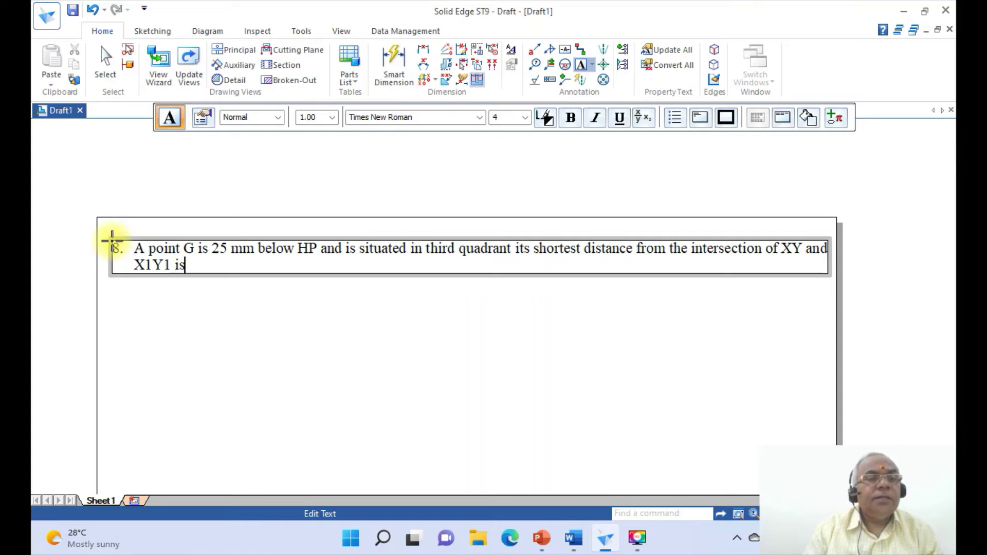
{"action": "type", "text": "5 mm."}
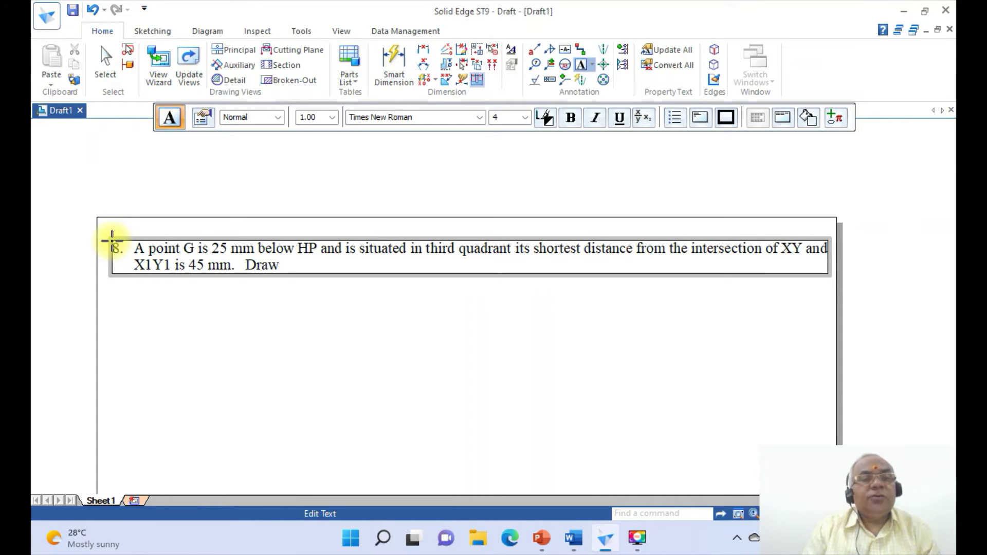
{"action": "type", "text": "  Draw its projections"}
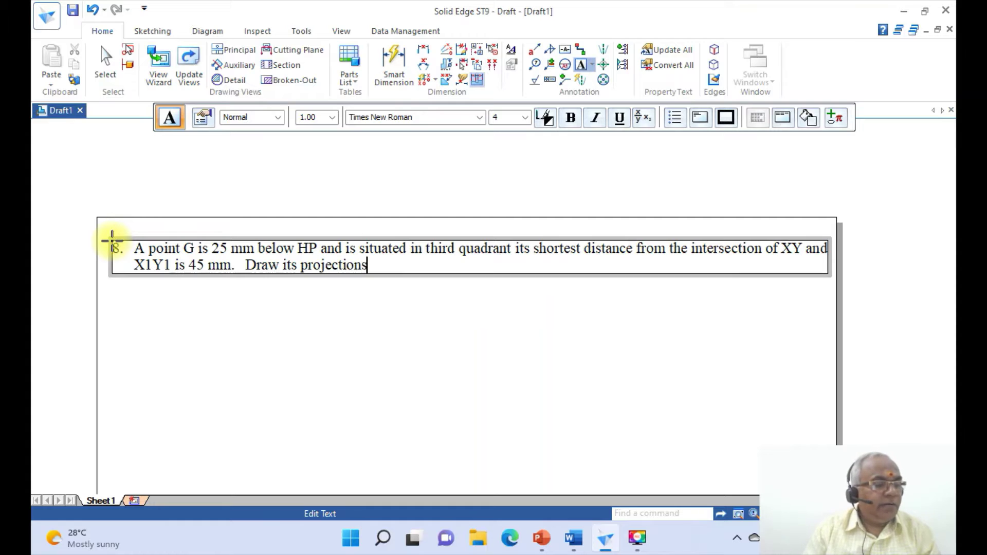
{"action": "key", "text": "BackSpace"}
{"action": "key", "text": "BackSpace"}
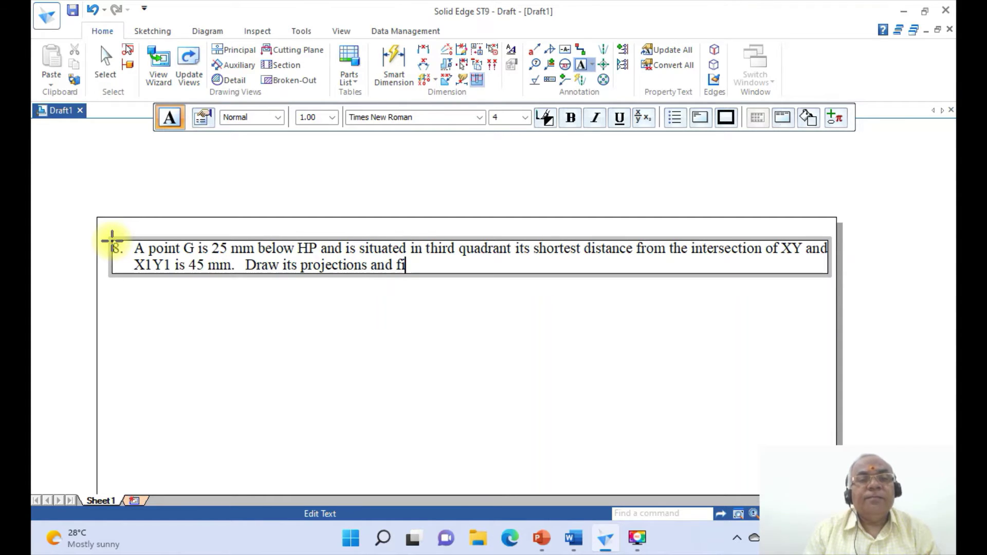
{"action": "type", "text": "nd its distance from VP"}
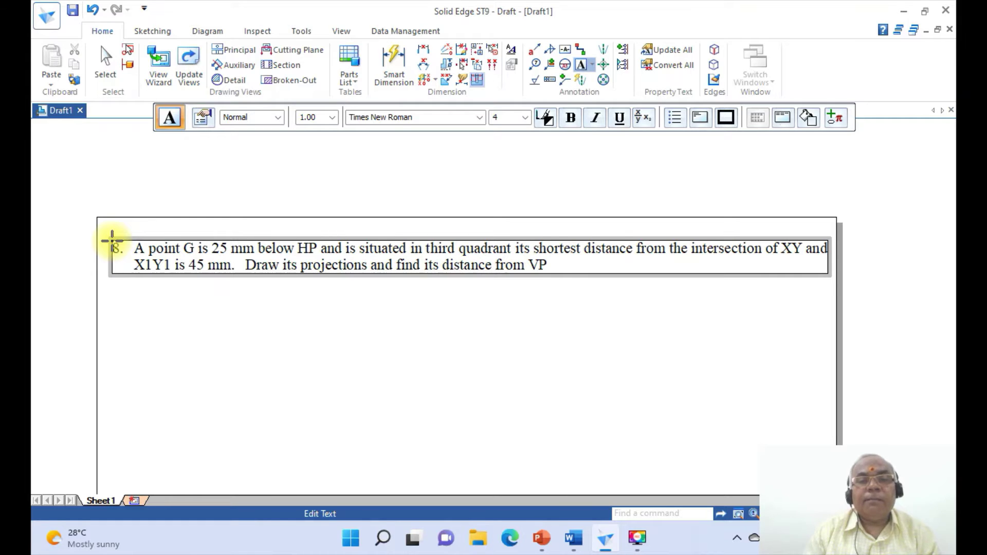
{"action": "left_click", "coordinate": [555, 307]}
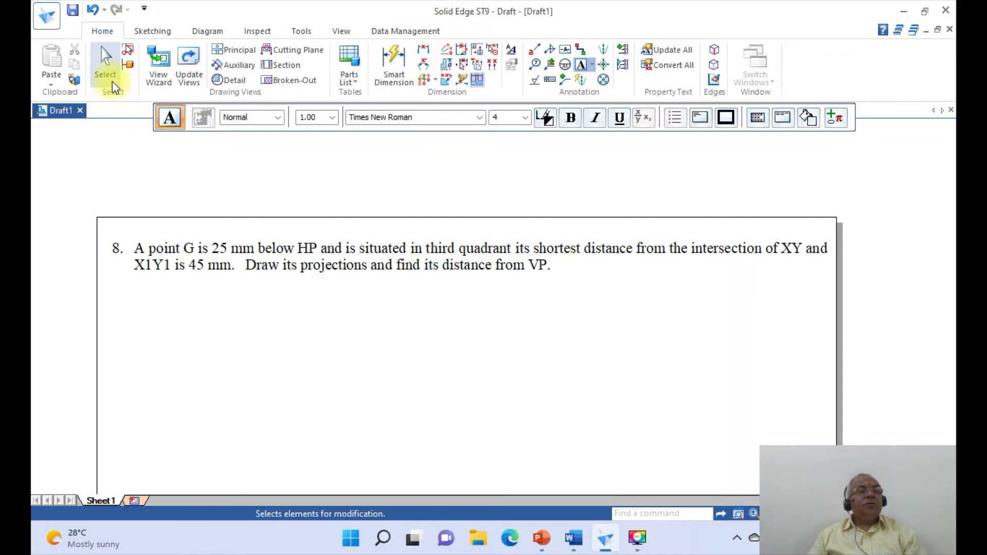
Step: Set the problem statement text box's line spacing to 1.5
{"action": "left_click", "coordinate": [105, 63]}
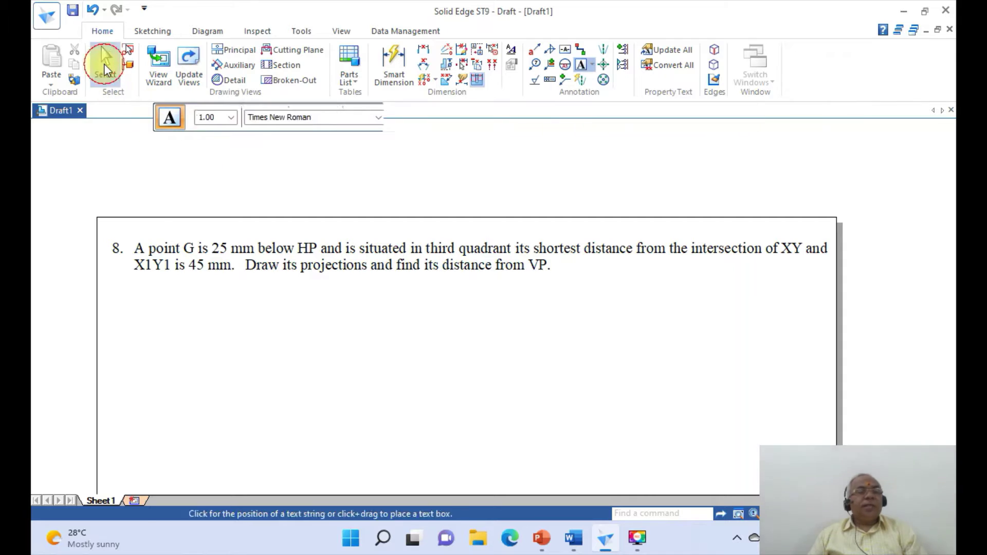
{"action": "left_click", "coordinate": [328, 273]}
{"action": "right_click", "coordinate": [328, 273]}
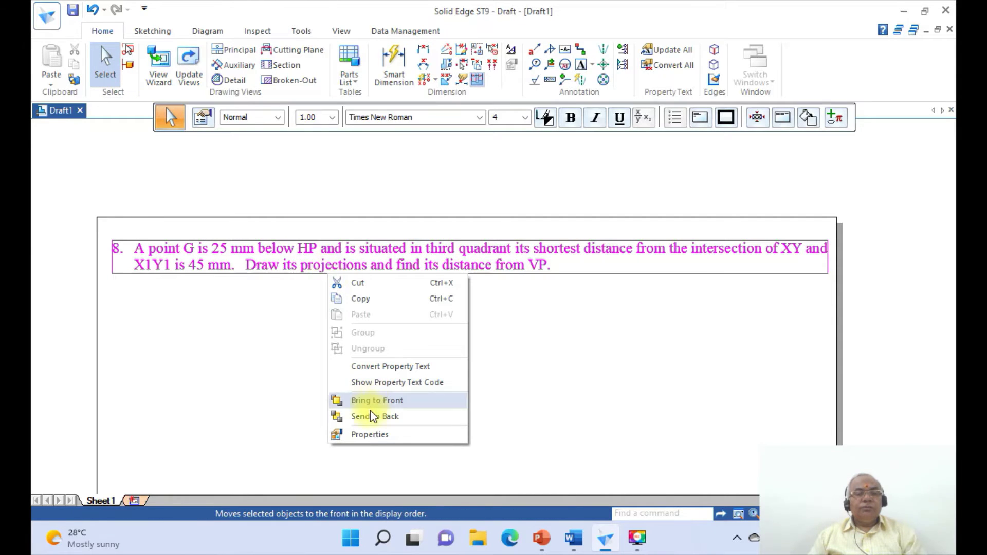
{"action": "left_click", "coordinate": [353, 433]}
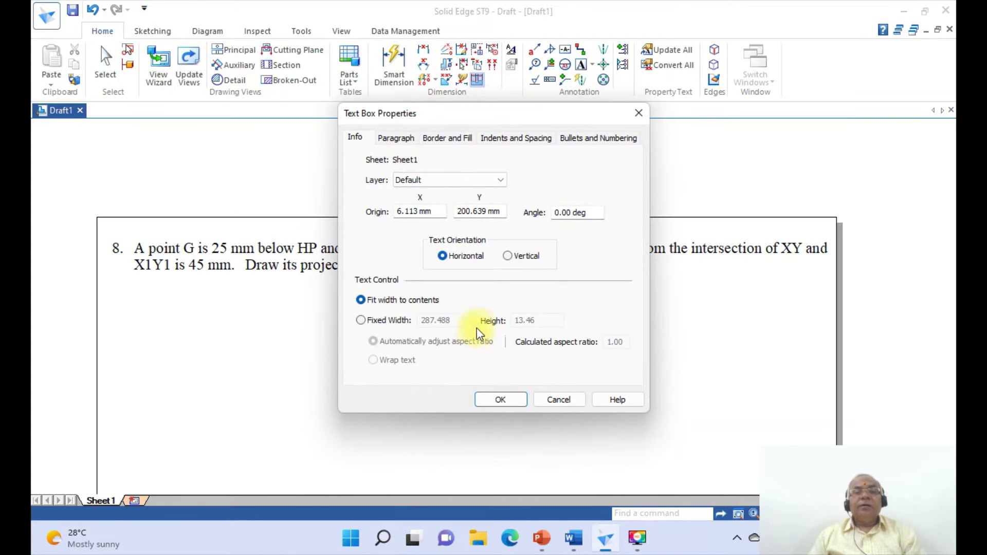
{"action": "left_click", "coordinate": [531, 141]}
{"action": "left_click", "coordinate": [504, 307]}
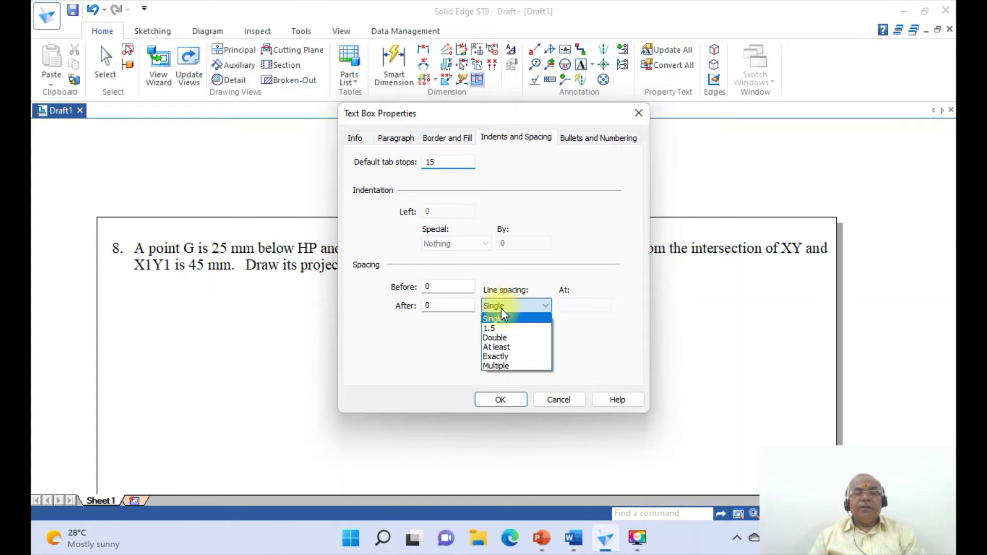
{"action": "left_click", "coordinate": [497, 324]}
{"action": "left_click", "coordinate": [509, 399]}
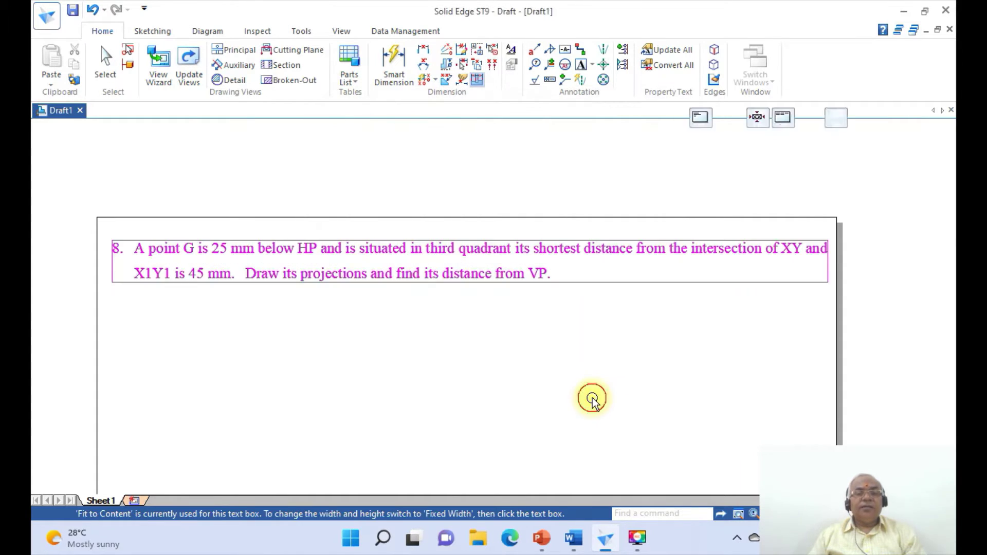
{"action": "key", "text": "Escape"}
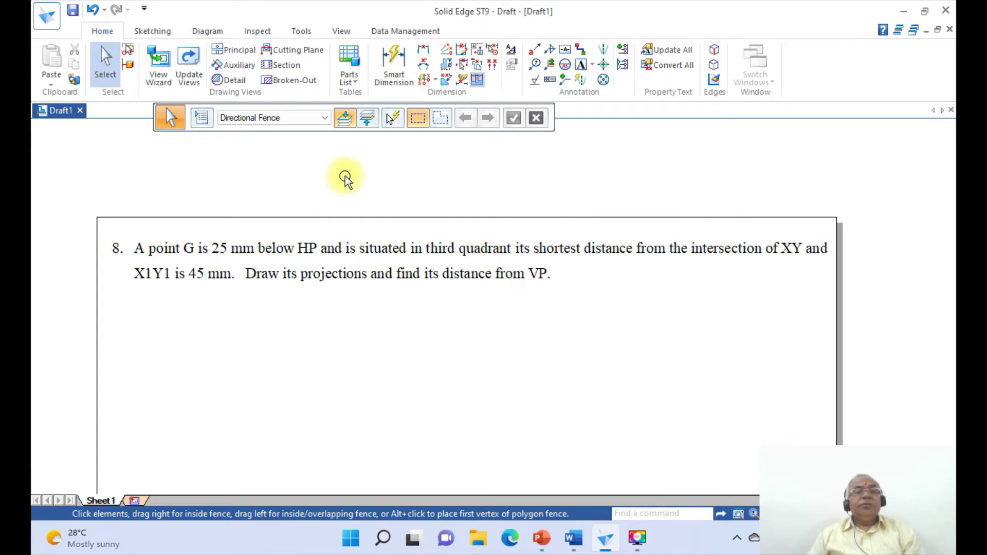
Step: Fit the whole sheet in view and check the PowerPoint solution slide (L = 37.42 mm)
{"action": "left_click", "coordinate": [739, 514]}
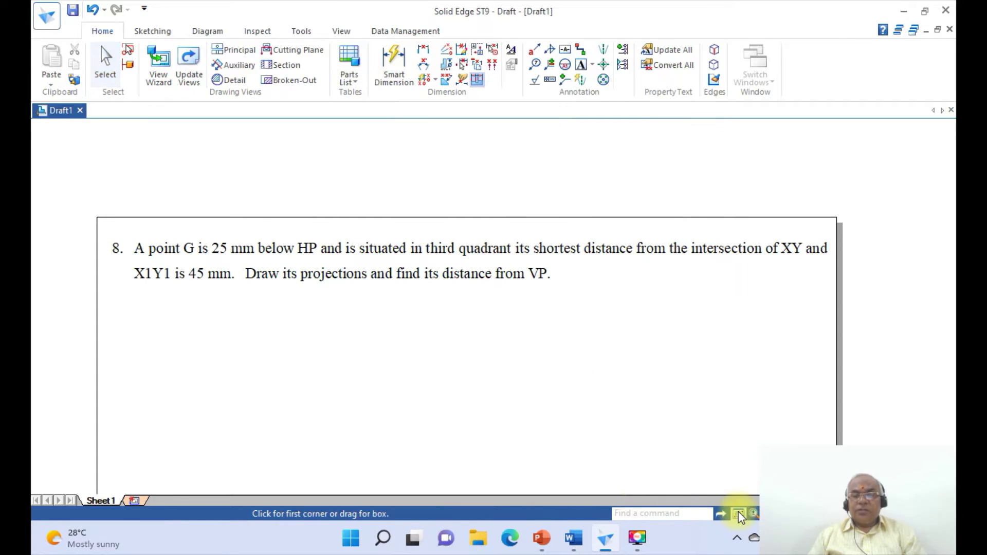
{"action": "left_click", "coordinate": [340, 33]}
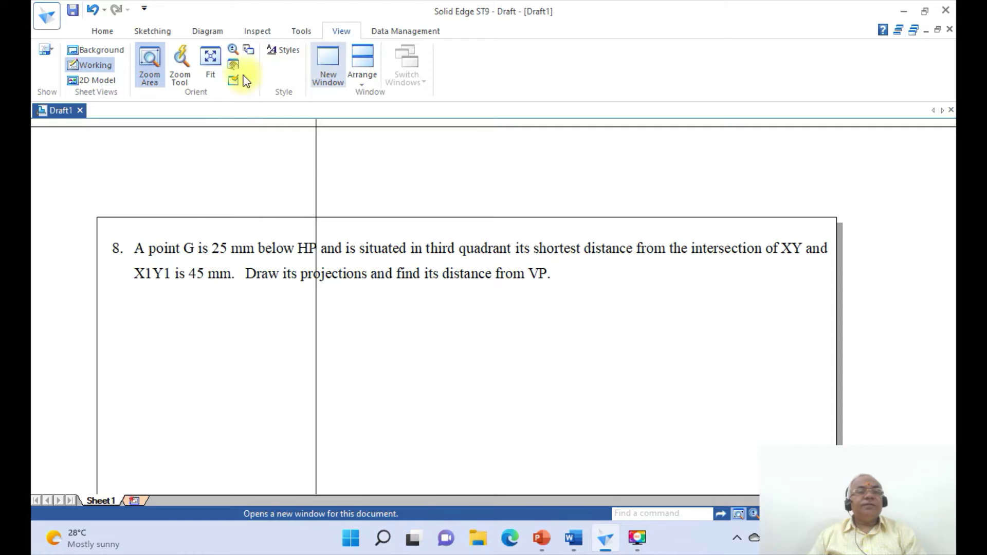
{"action": "left_click", "coordinate": [210, 57]}
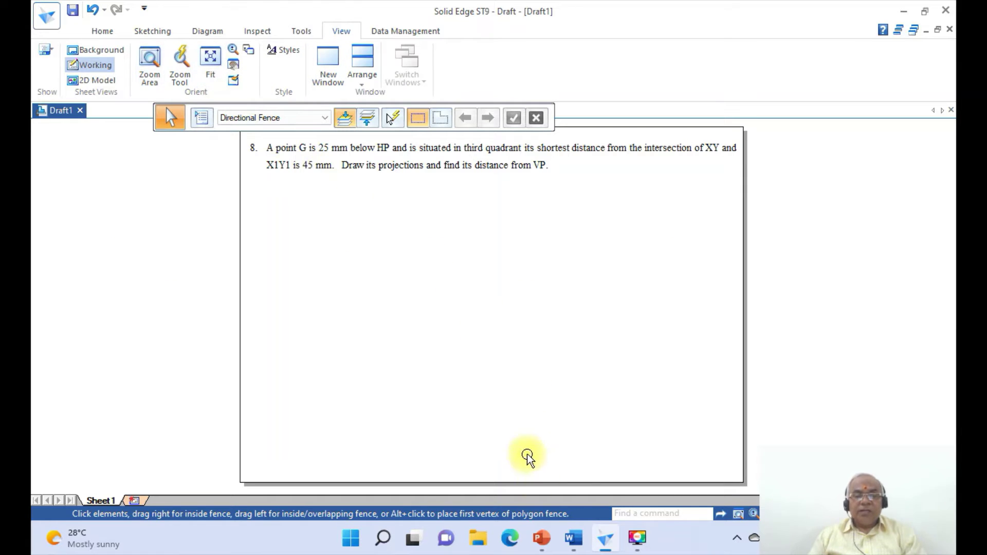
{"action": "left_click", "coordinate": [542, 537]}
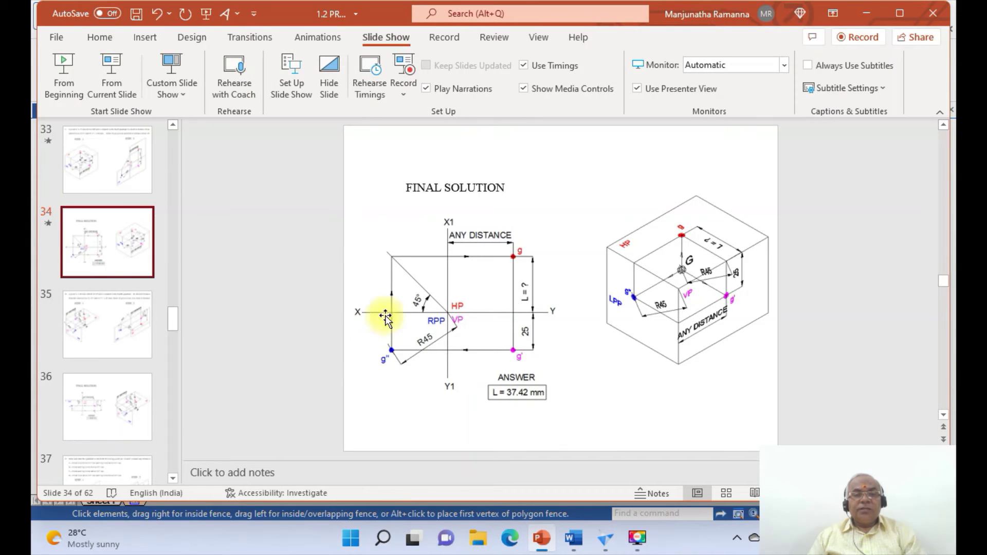
{"action": "left_click", "coordinate": [606, 538]}
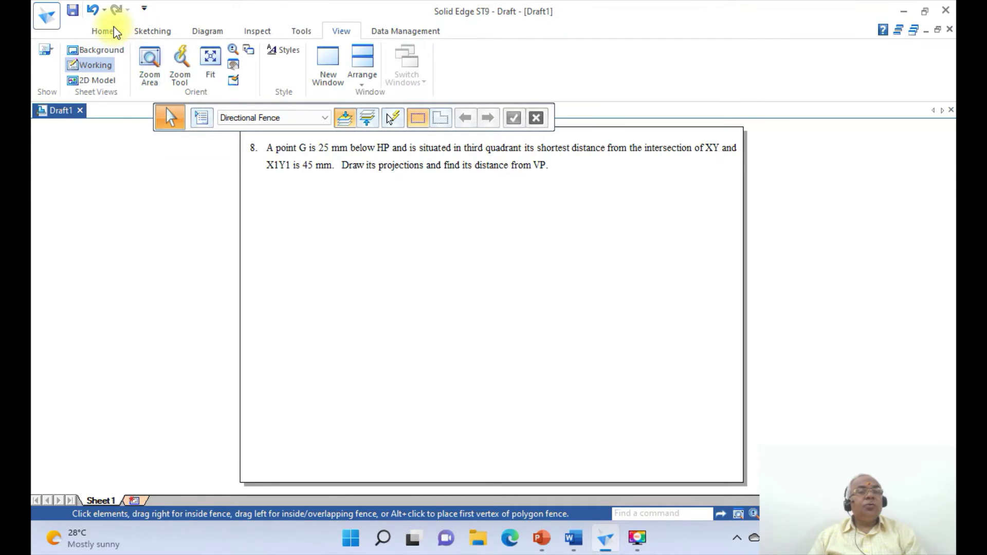
Step: Start the Line tool with a 0.3 mm line width
{"action": "left_click", "coordinate": [146, 31]}
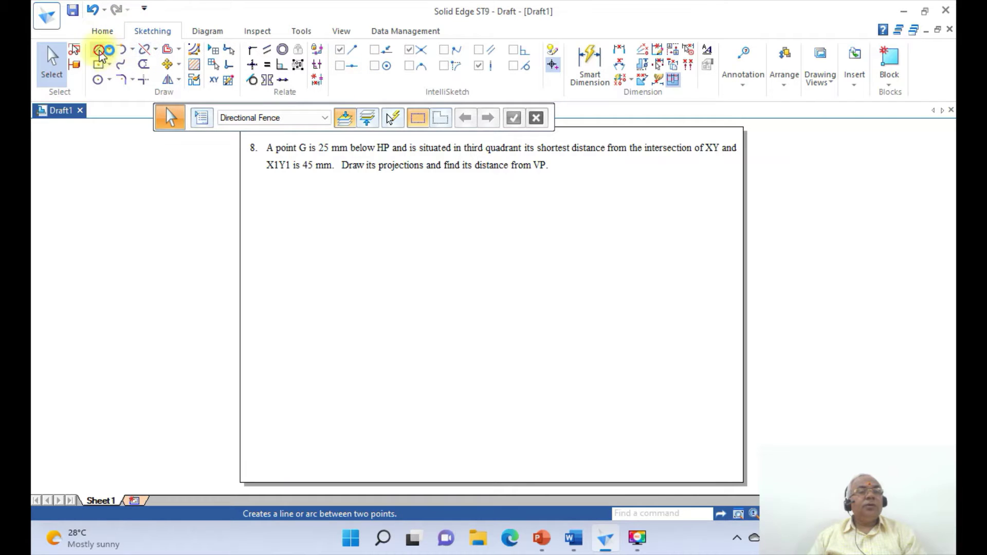
{"action": "left_click", "coordinate": [98, 48]}
{"action": "left_click", "coordinate": [339, 126]}
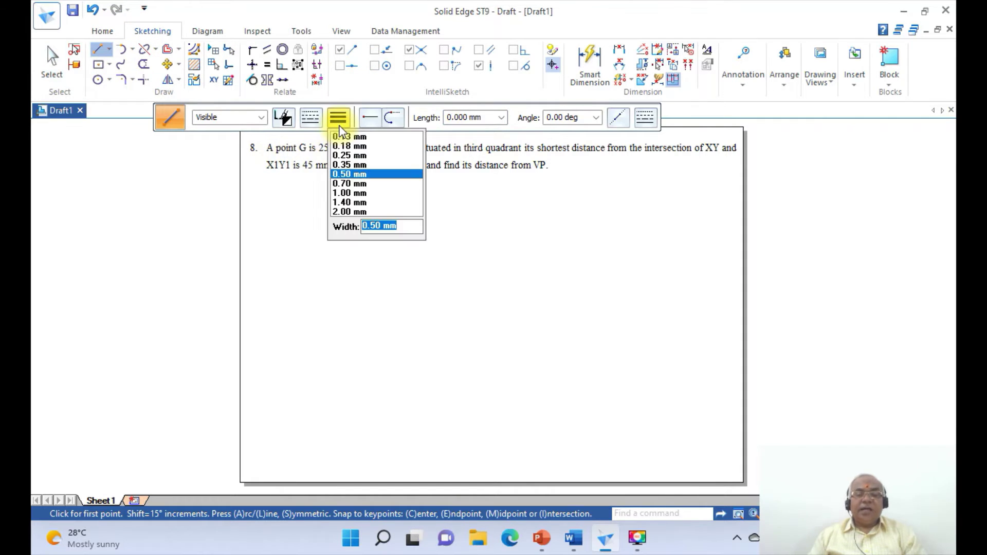
{"action": "type", "text": "0.3"}
{"action": "key", "text": "Return"}
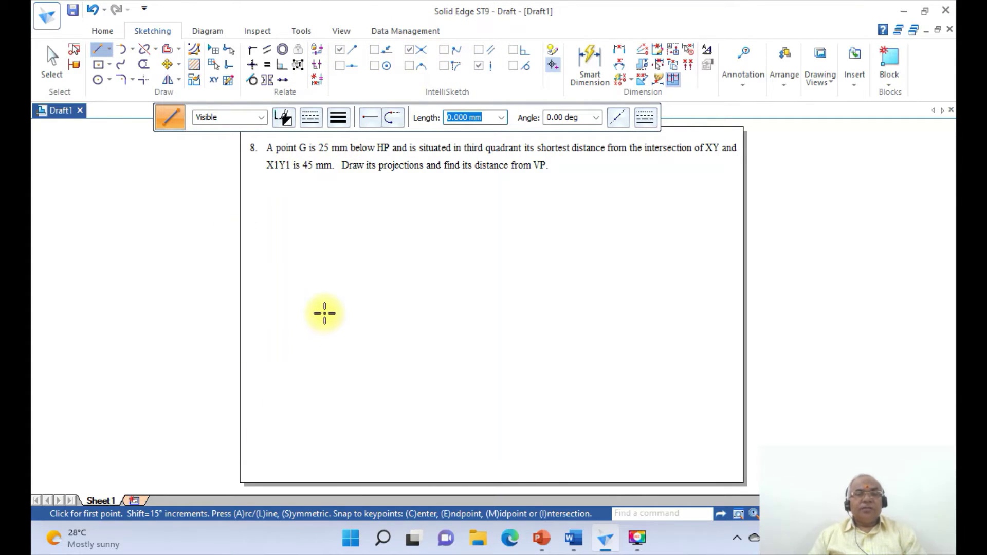
Step: Draw the horizontal XY line and a vertical X1Y1 line crossing it, comparing against the solution slide
{"action": "left_click", "coordinate": [324, 309]}
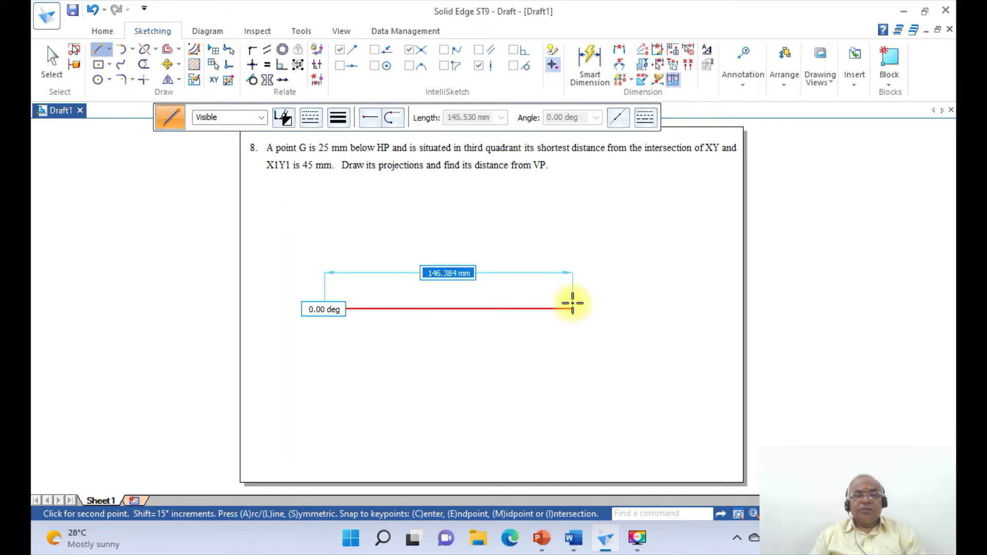
{"action": "left_click", "coordinate": [572, 309]}
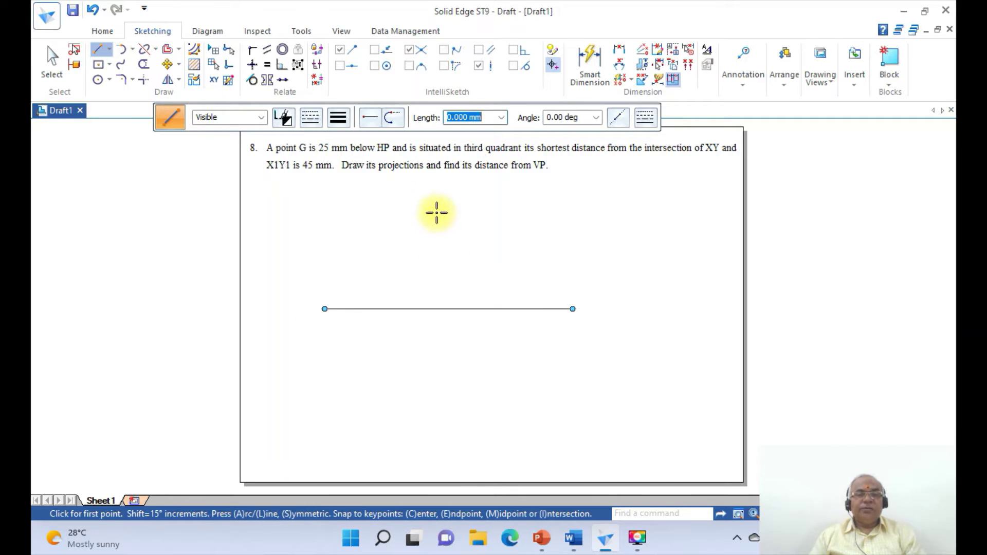
{"action": "left_click", "coordinate": [438, 209]}
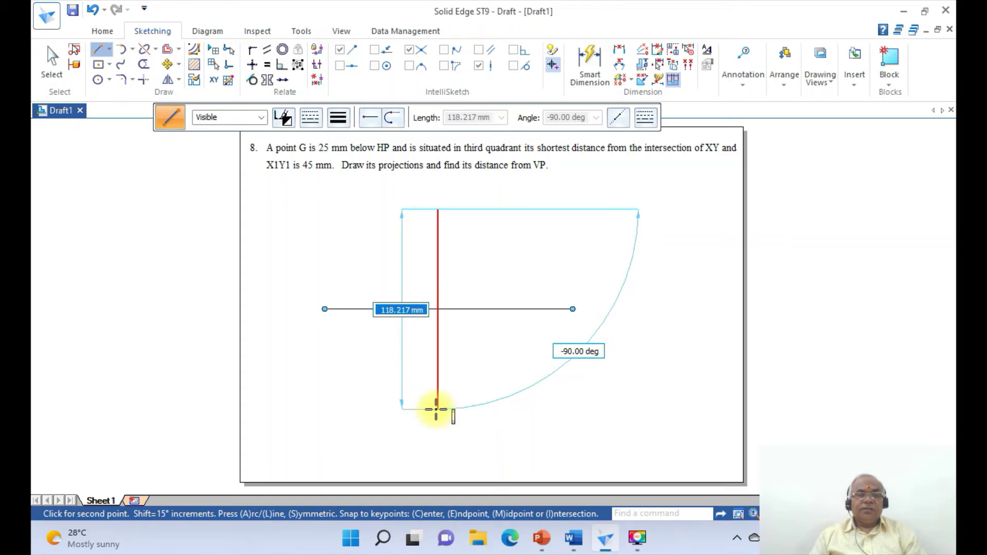
{"action": "left_click", "coordinate": [438, 409]}
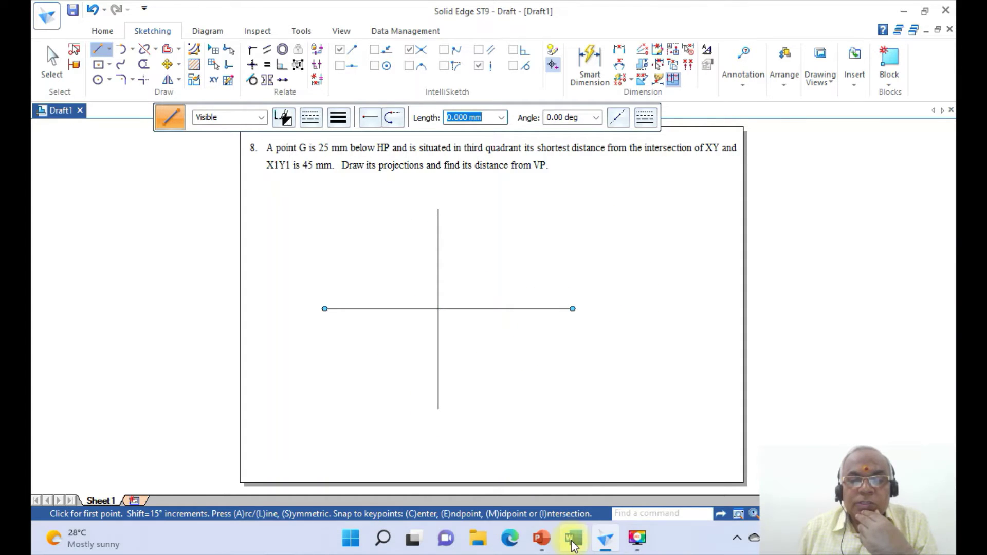
{"action": "left_click", "coordinate": [541, 538]}
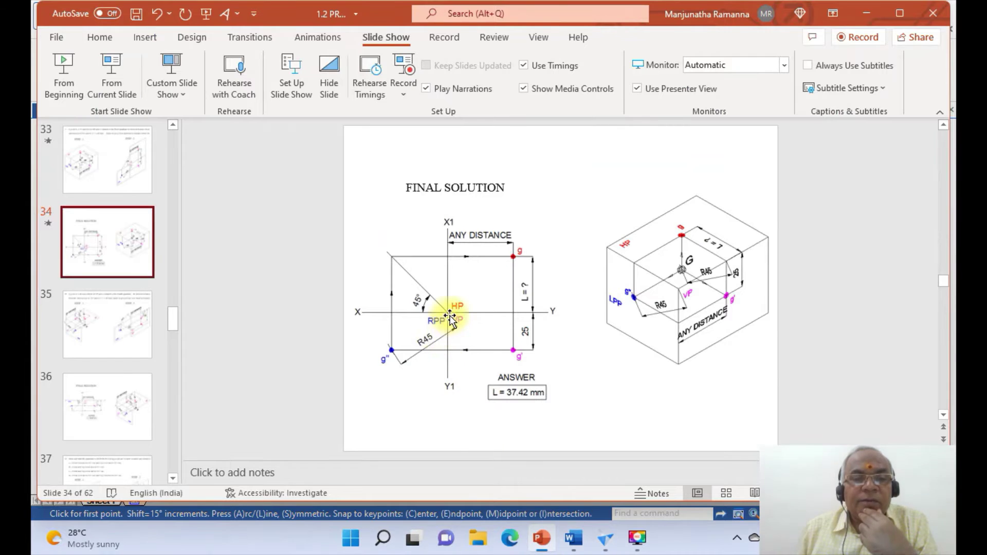
{"action": "left_click", "coordinate": [605, 538]}
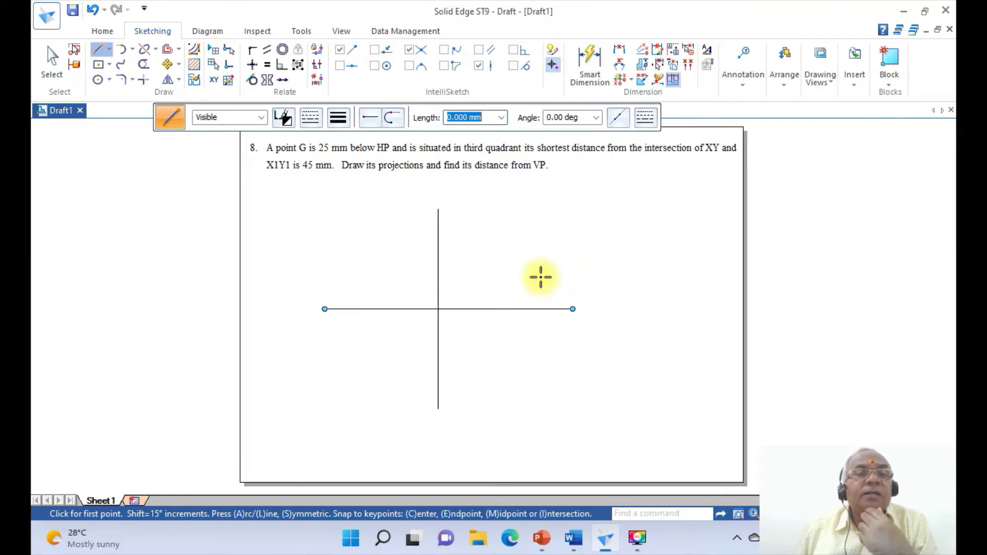
Step: Place the text labels LPP, HP and VP in the quadrants around the axes' crossing
{"action": "left_click", "coordinate": [102, 31]}
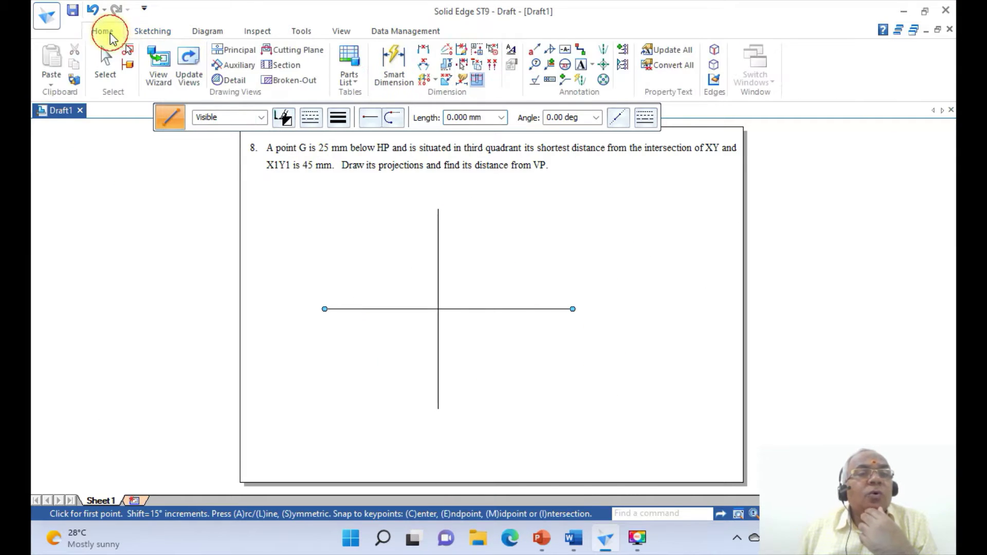
{"action": "left_click", "coordinate": [581, 64]}
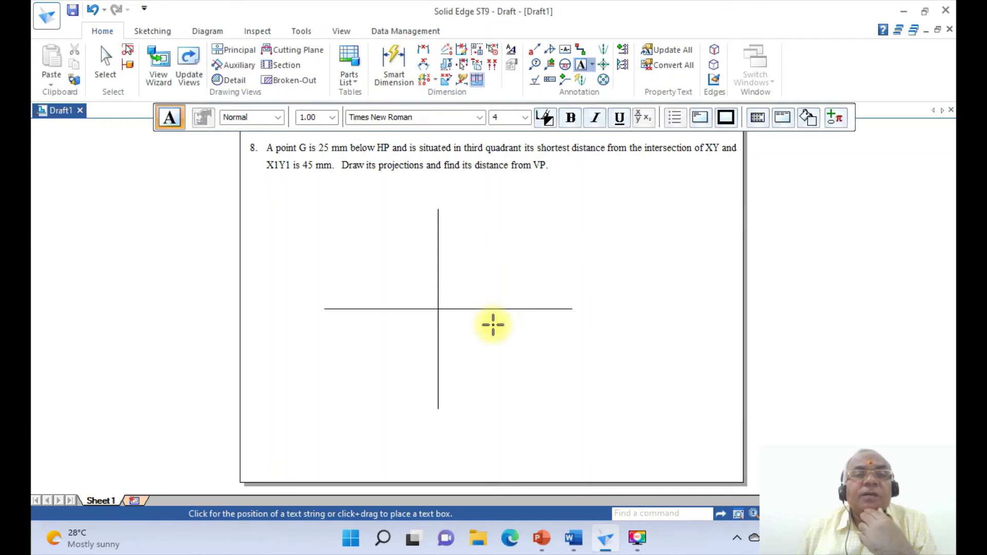
{"action": "left_click", "coordinate": [396, 323]}
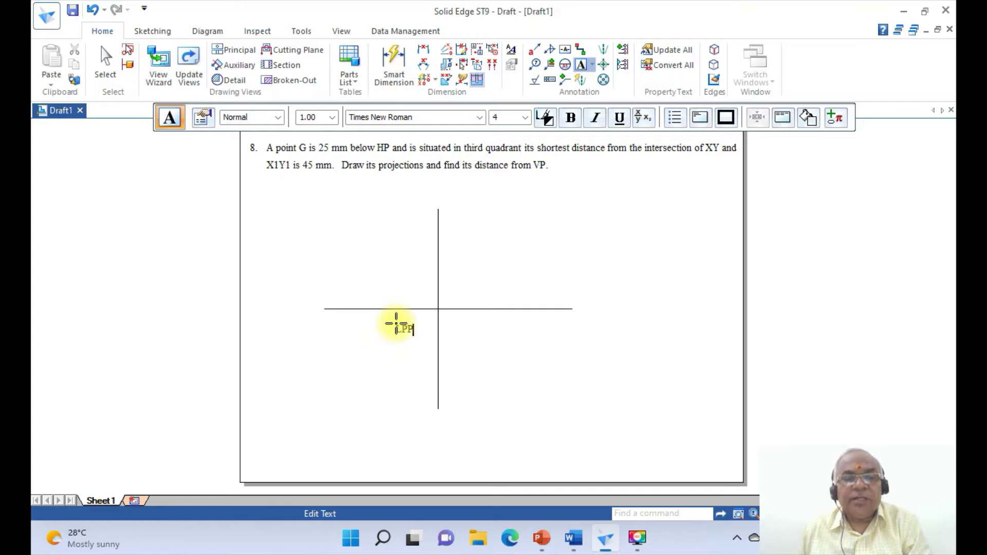
{"action": "left_click", "coordinate": [445, 301]}
{"action": "type", "text": "HP"}
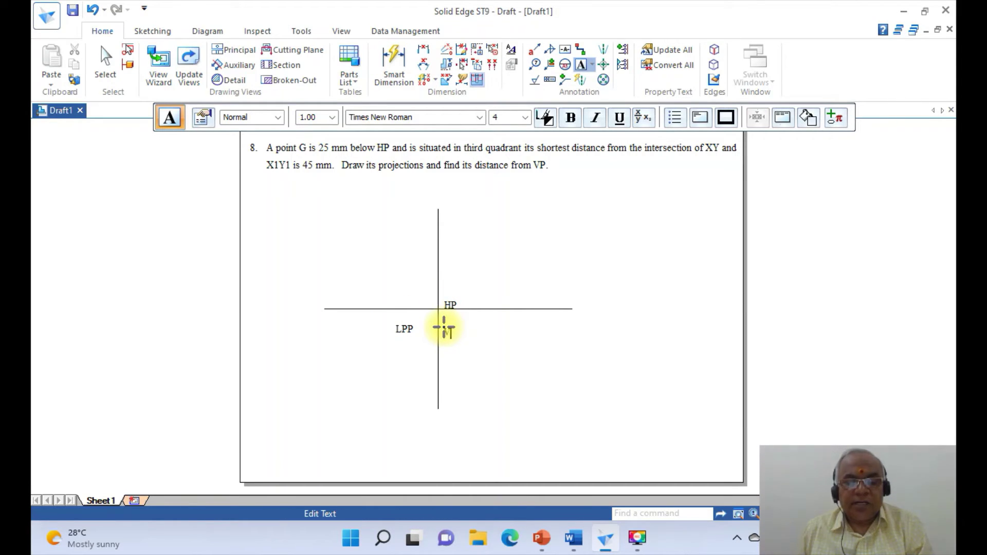
{"action": "left_click", "coordinate": [444, 327]}
{"action": "type", "text": "VP"}
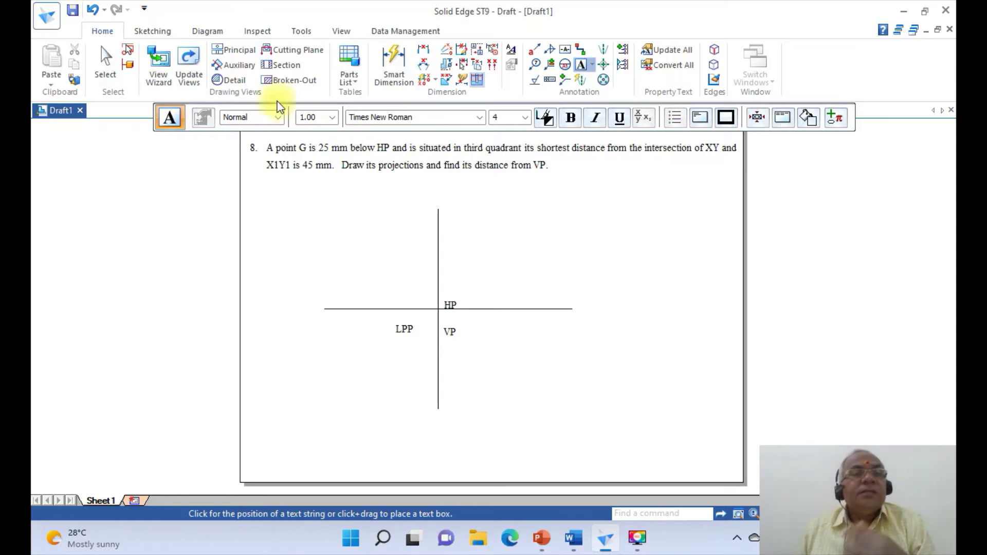
{"action": "left_click", "coordinate": [150, 32]}
Step: Move the HP, VP and LPP labels close to the XY and X1Y1 intersection
{"action": "left_click", "coordinate": [167, 64]}
{"action": "left_click", "coordinate": [550, 254]}
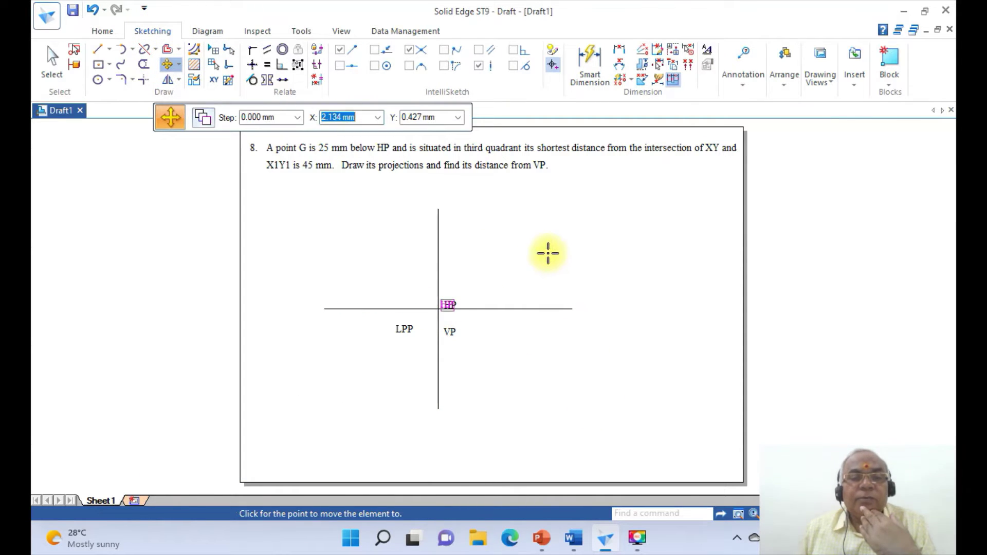
{"action": "left_click", "coordinate": [547, 250]}
{"action": "left_click", "coordinate": [451, 333]}
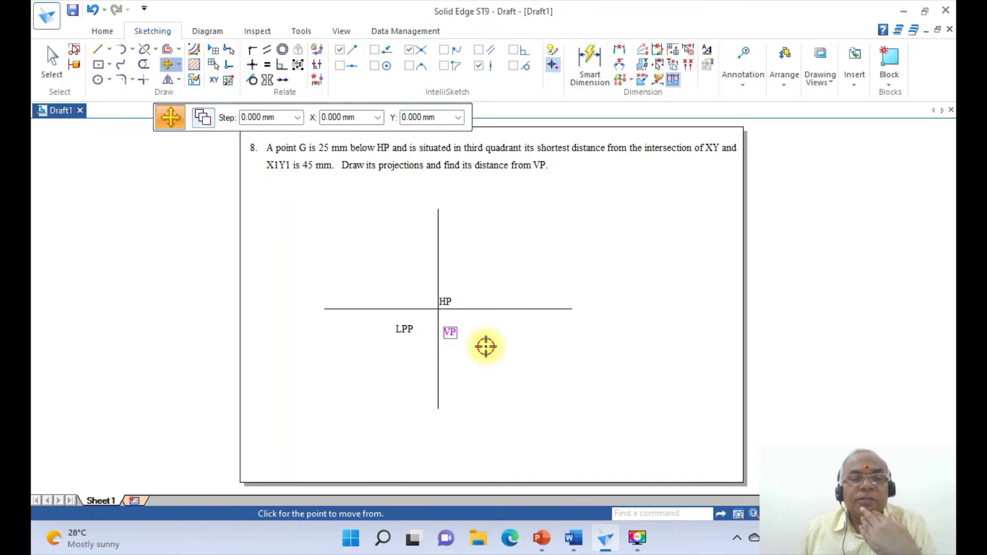
{"action": "left_click", "coordinate": [482, 331]}
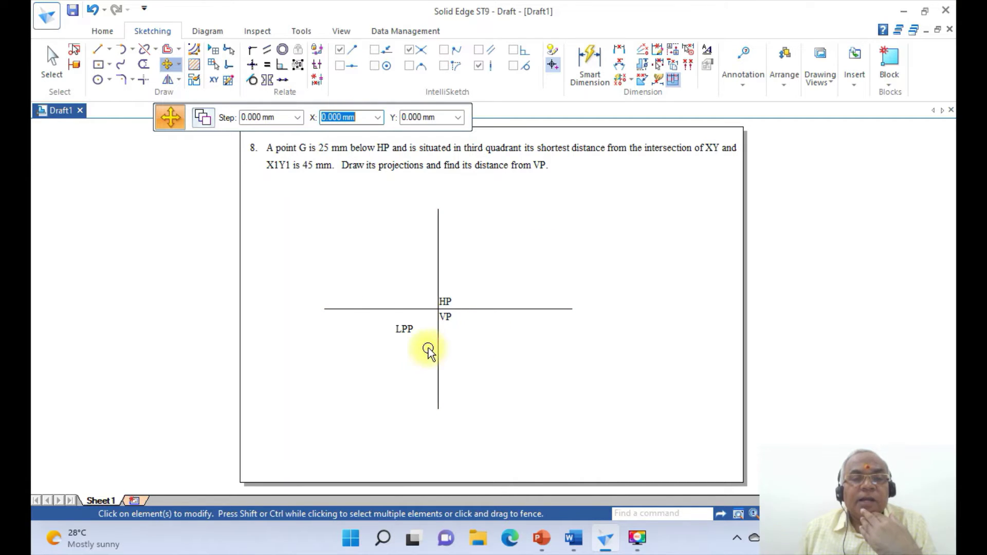
{"action": "left_click", "coordinate": [411, 334]}
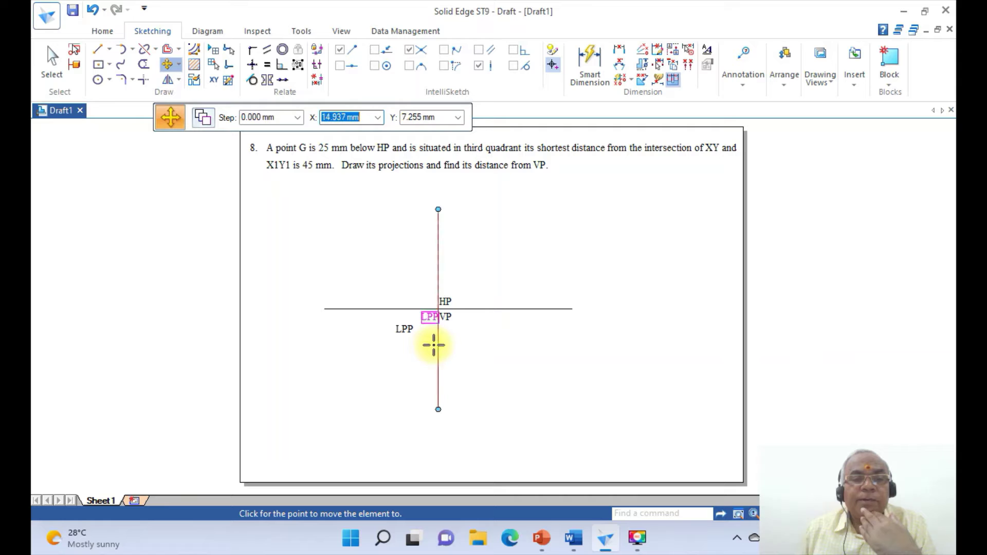
{"action": "left_click", "coordinate": [431, 344]}
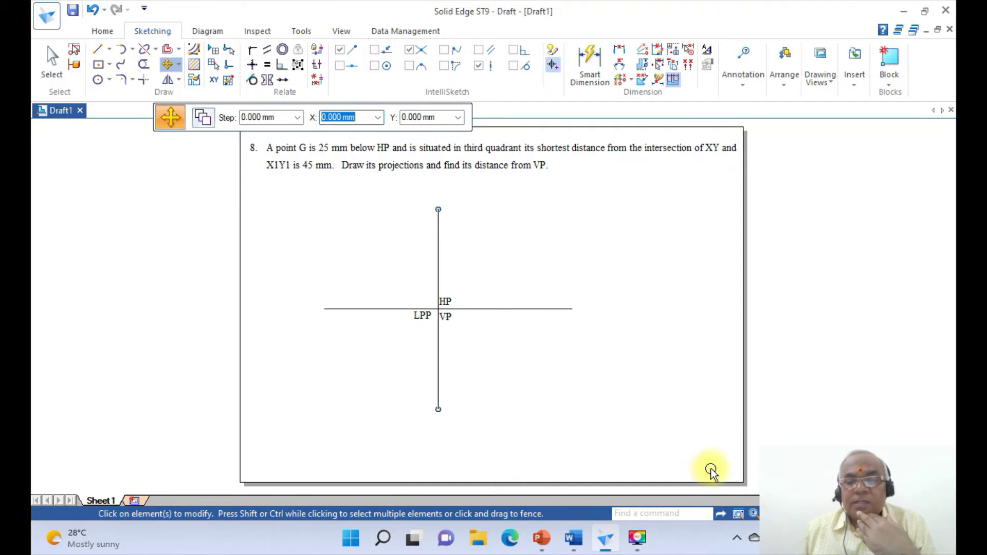
{"action": "left_click", "coordinate": [737, 512]}
{"action": "left_click", "coordinate": [323, 194]}
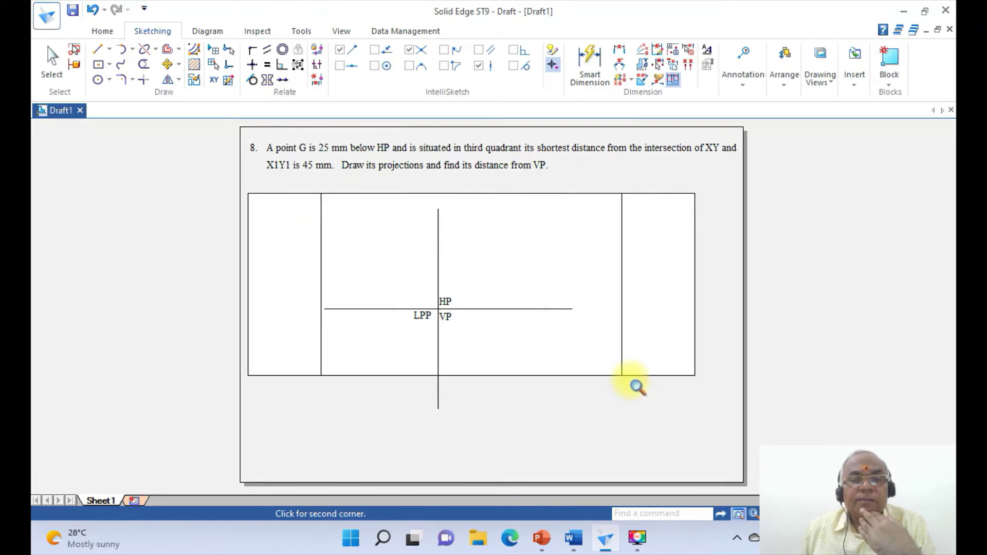
Step: Zoom in on the axes and nudge the LPP, VP and HP labels into neat positions
{"action": "left_click", "coordinate": [624, 379]}
{"action": "left_click", "coordinate": [167, 63]}
{"action": "left_click", "coordinate": [389, 351]}
{"action": "left_click", "coordinate": [377, 380]}
{"action": "left_click", "coordinate": [378, 390]}
{"action": "left_click", "coordinate": [438, 362]}
{"action": "left_click", "coordinate": [465, 374]}
{"action": "left_click", "coordinate": [470, 374]}
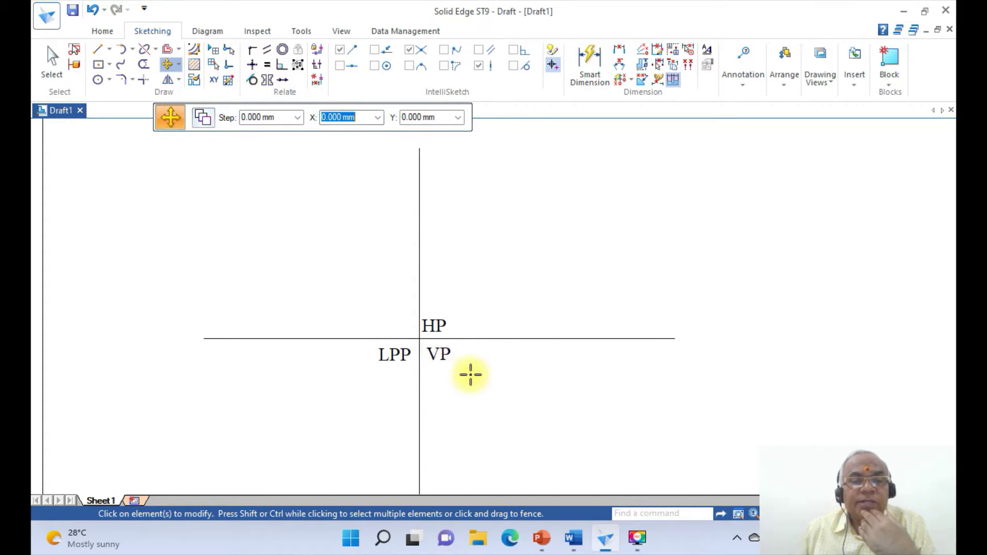
{"action": "left_click", "coordinate": [441, 323]}
{"action": "left_click", "coordinate": [468, 320]}
{"action": "left_click", "coordinate": [471, 317]}
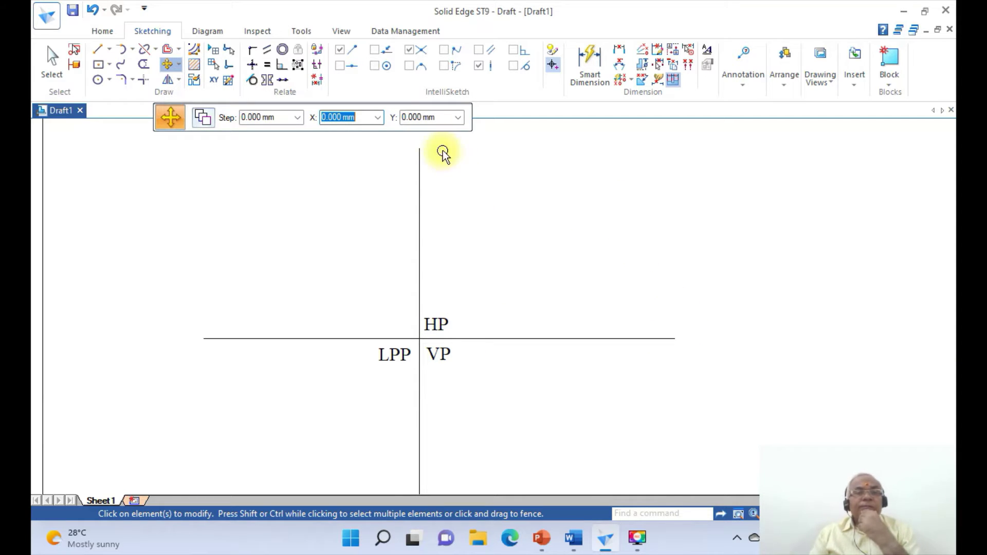
Step: Fit the whole sheet in view and compare it with the PowerPoint solution slide
{"action": "left_click", "coordinate": [345, 32]}
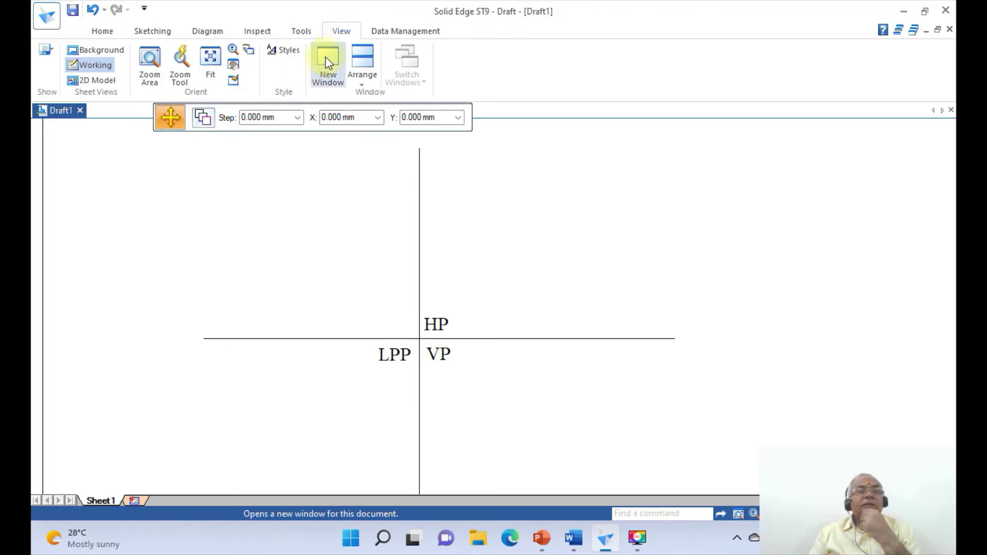
{"action": "left_click", "coordinate": [209, 57]}
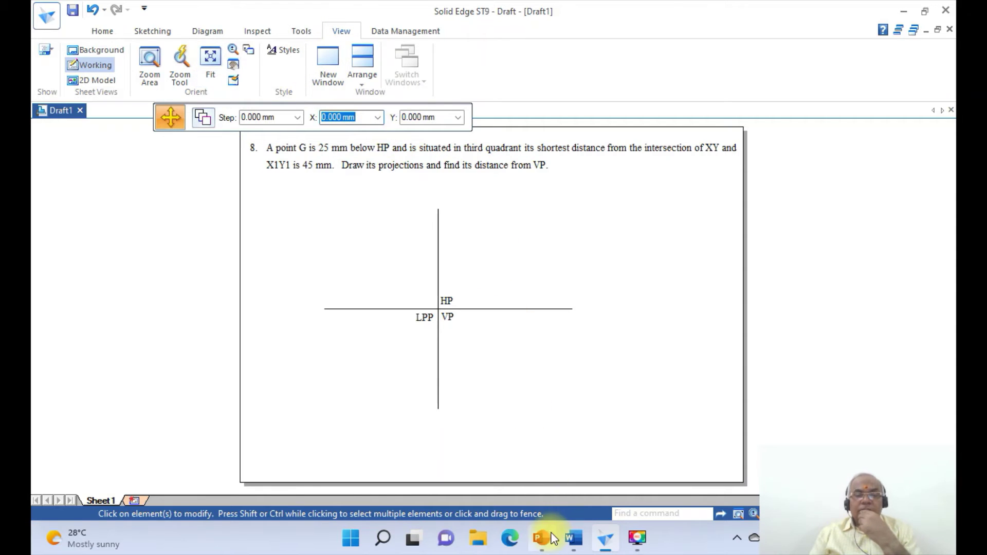
{"action": "left_click", "coordinate": [550, 537]}
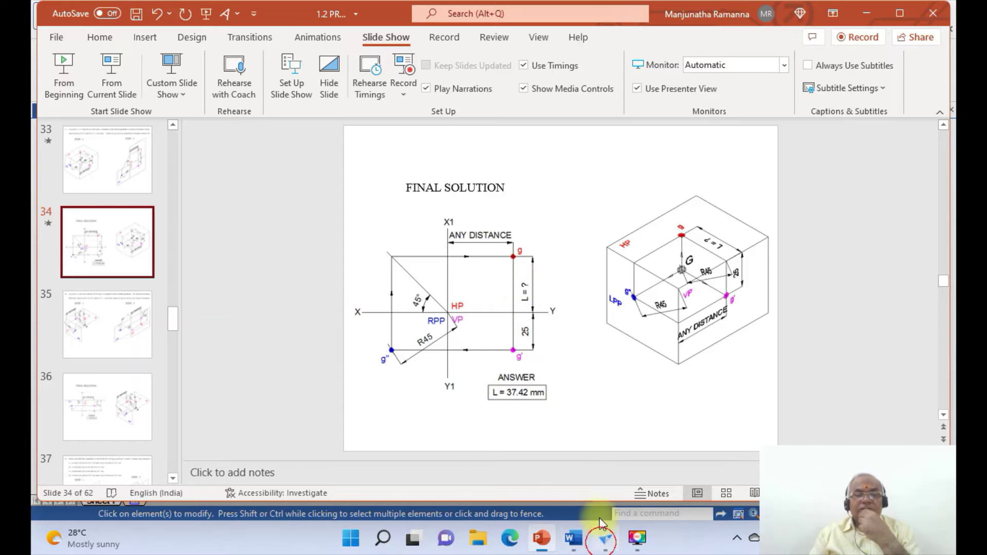
{"action": "left_click", "coordinate": [605, 538]}
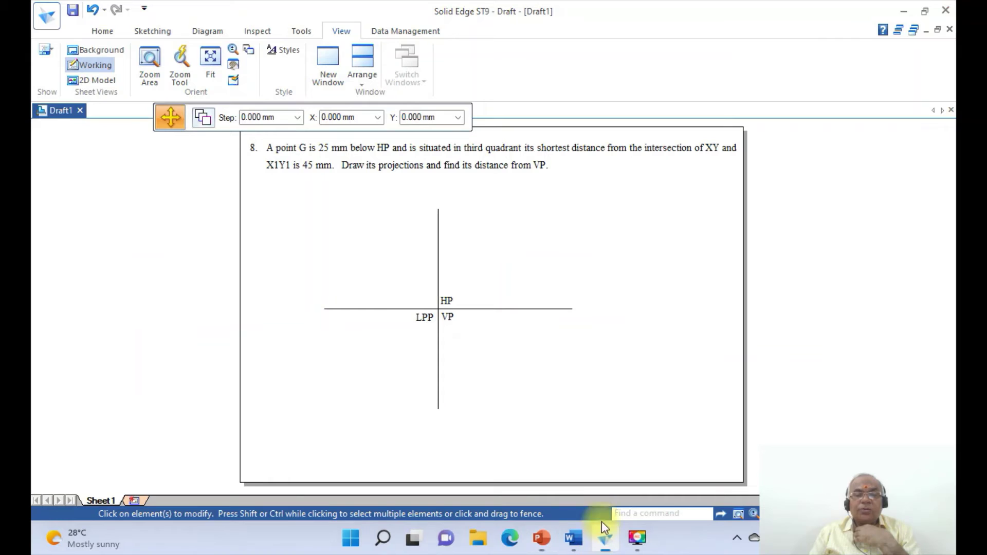
Step: Draw a vertical projector line to the right of X1Y1, crossing XY
{"action": "left_click", "coordinate": [154, 30]}
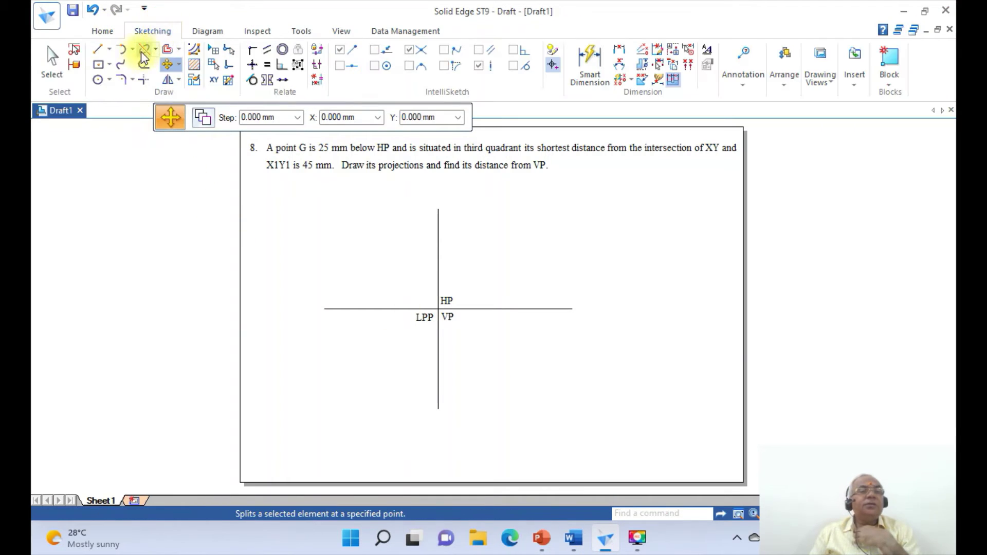
{"action": "left_click", "coordinate": [96, 50]}
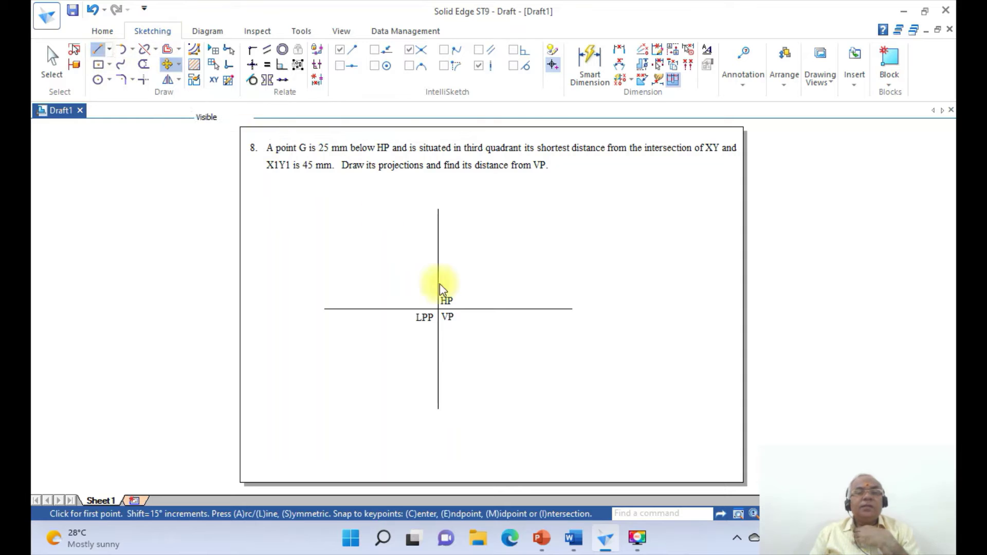
{"action": "left_click", "coordinate": [521, 234]}
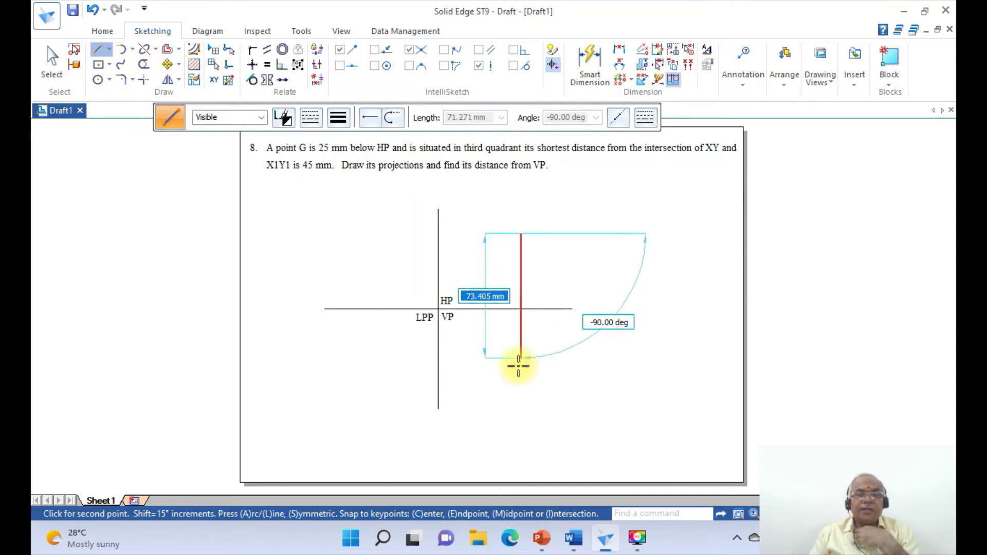
{"action": "left_click", "coordinate": [520, 404]}
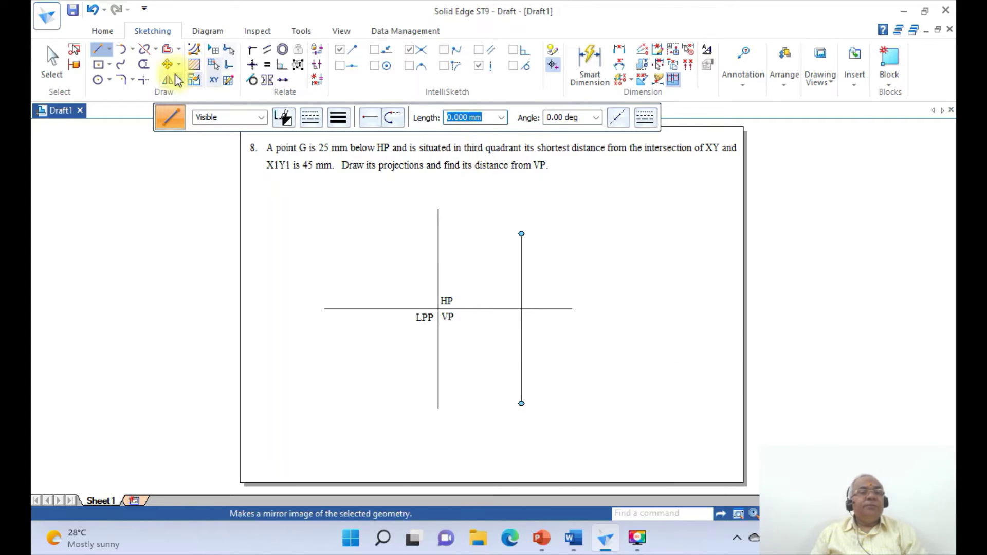
Step: Offset XY 25 mm downward and trim it with the projector into a corner
{"action": "left_click", "coordinate": [168, 51]}
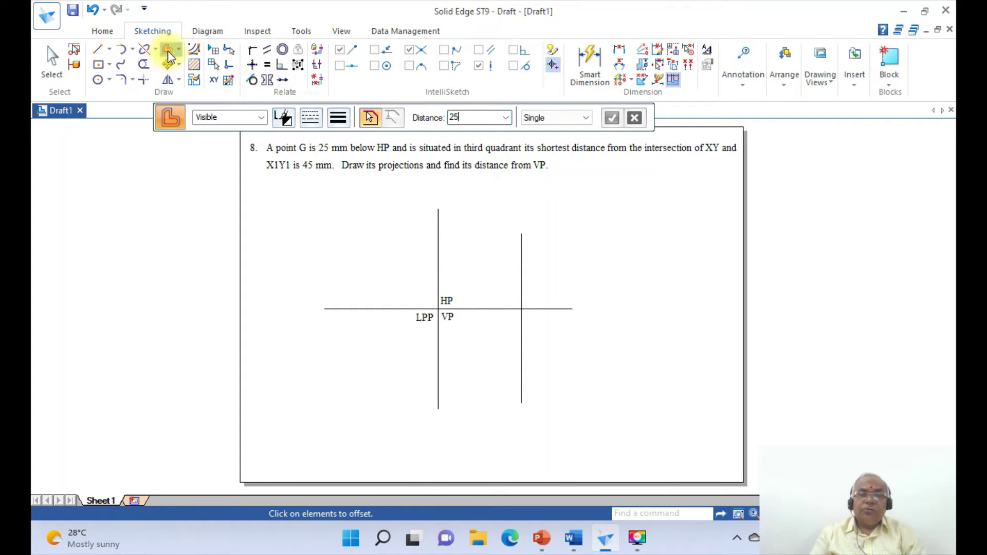
{"action": "left_click", "coordinate": [472, 309]}
{"action": "right_click", "coordinate": [489, 360]}
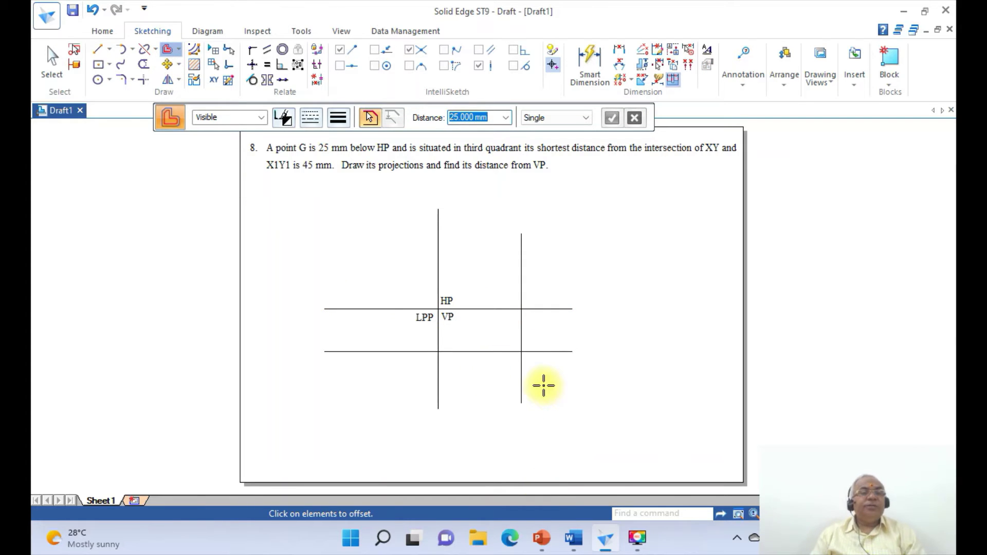
{"action": "left_click", "coordinate": [143, 79]}
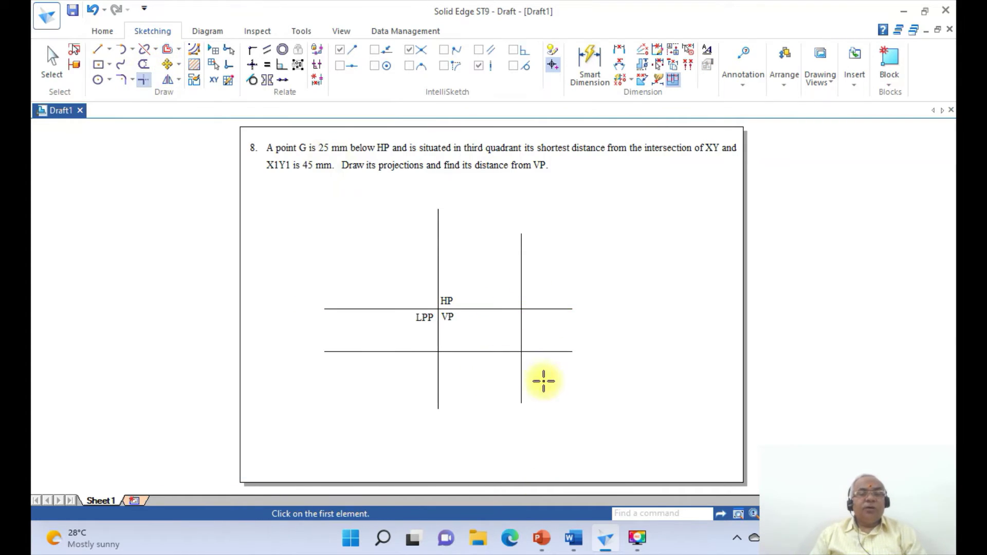
{"action": "left_click", "coordinate": [507, 352]}
{"action": "left_click", "coordinate": [520, 336]}
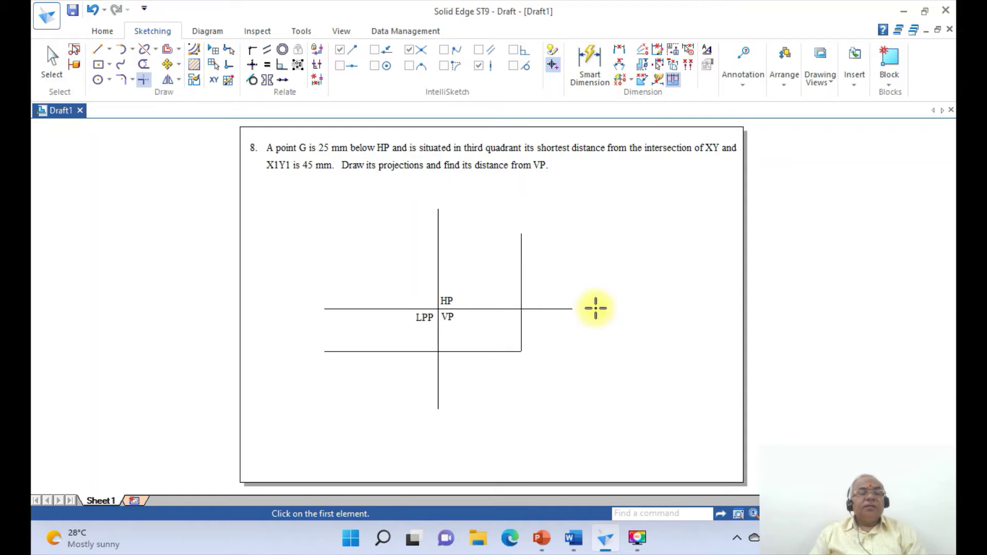
Step: Draw a 45 mm radius circle centred at the axes' intersection
{"action": "left_click", "coordinate": [97, 79]}
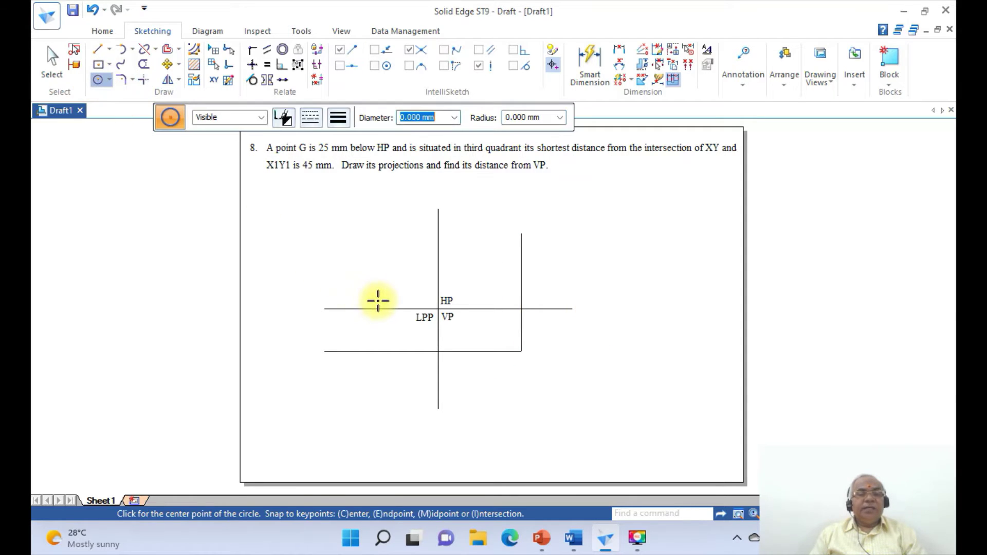
{"action": "left_click", "coordinate": [438, 309]}
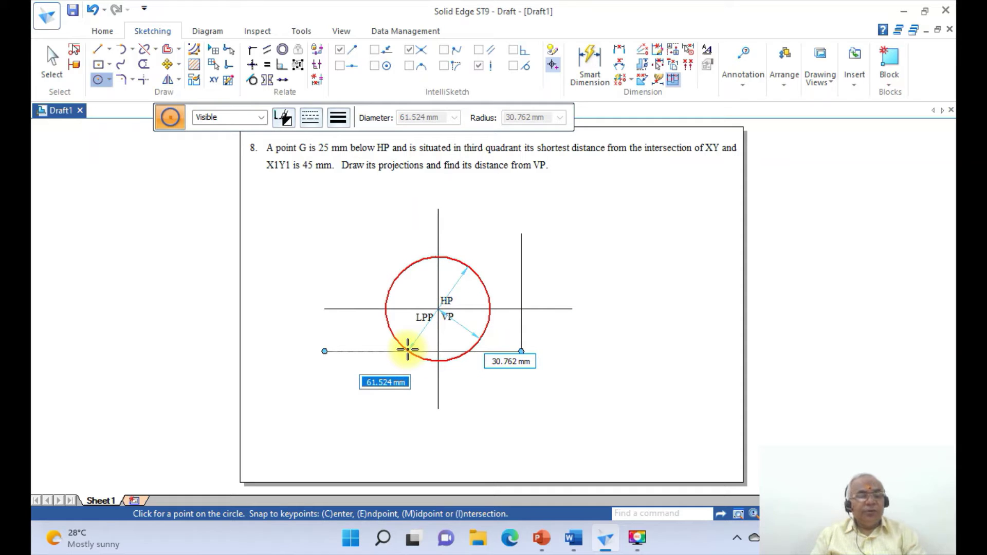
{"action": "type", "text": "45"}
{"action": "key", "text": "Return"}
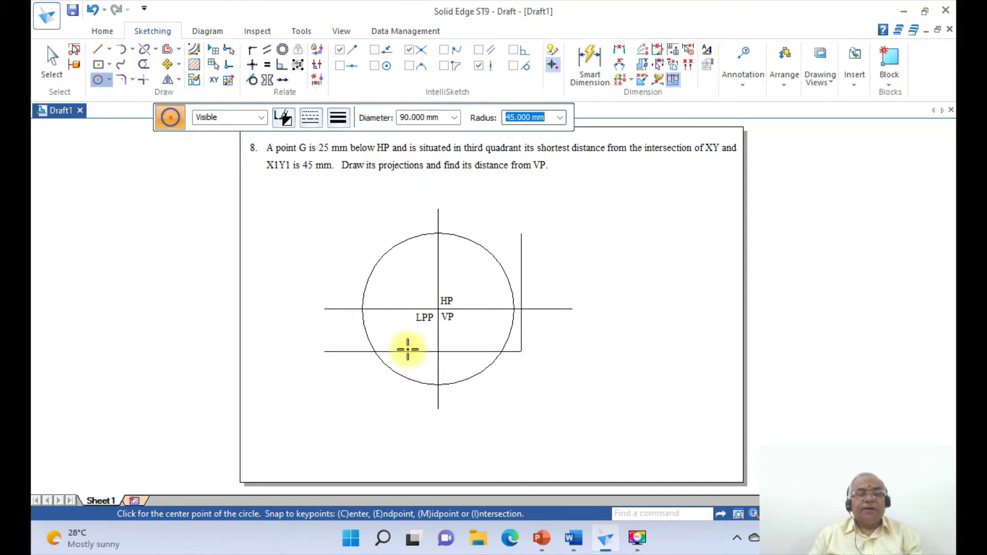
Step: Split the circle and delete the extra arcs, keeping a short R45 arc across the 25 mm line
{"action": "left_click", "coordinate": [144, 51]}
{"action": "left_click", "coordinate": [414, 381]}
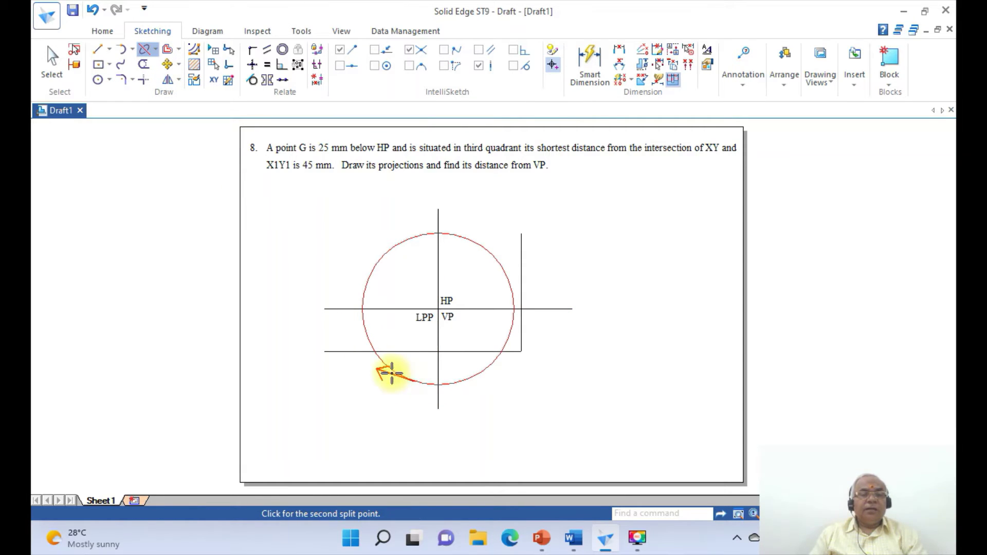
{"action": "left_click", "coordinate": [381, 358]}
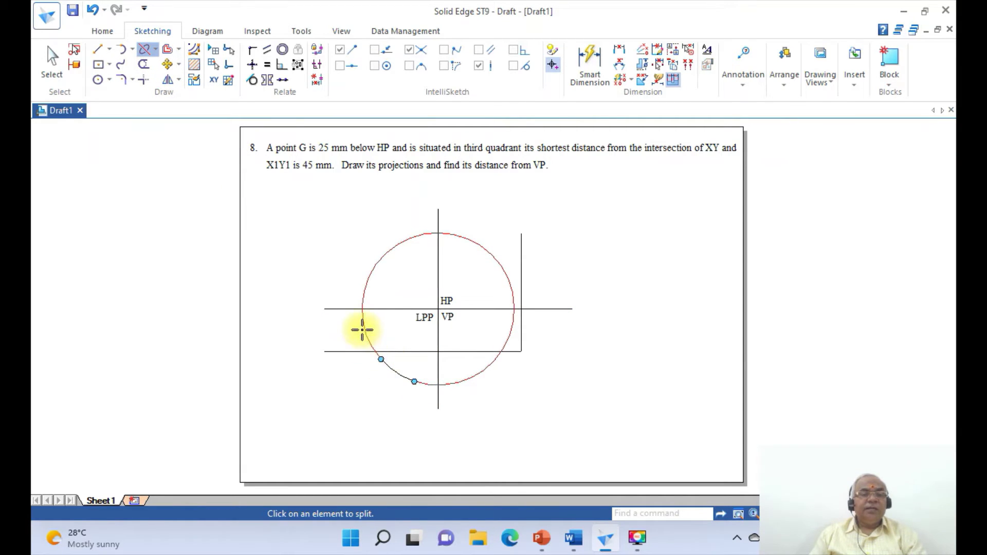
{"action": "left_click", "coordinate": [370, 339]}
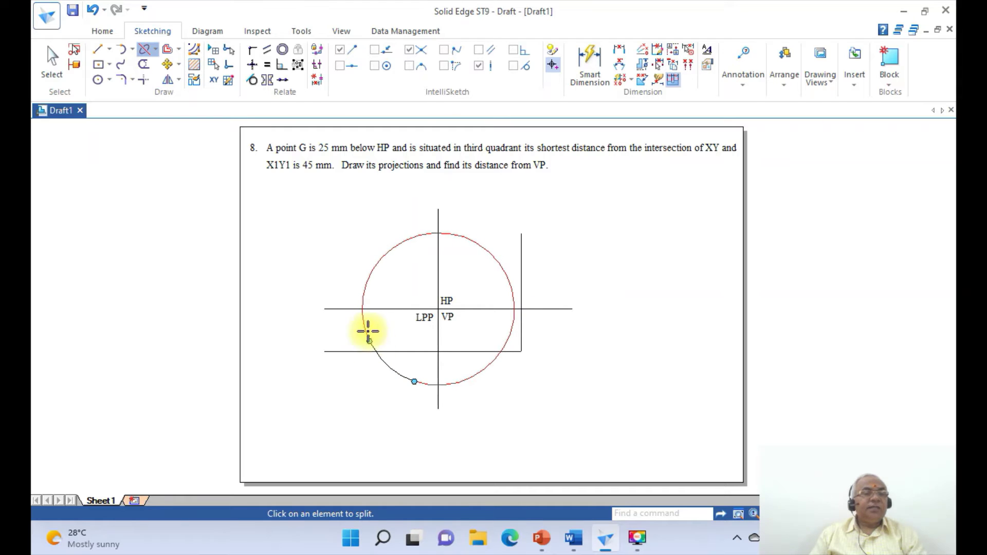
{"action": "left_click", "coordinate": [52, 61]}
{"action": "left_click", "coordinate": [426, 236]}
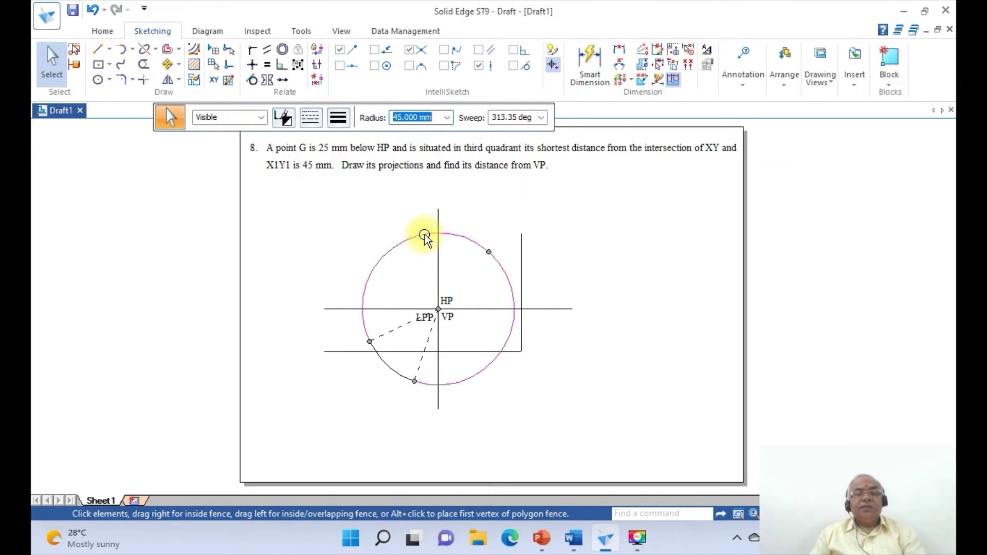
{"action": "key", "text": "Delete"}
{"action": "left_click", "coordinate": [407, 379]}
{"action": "key", "text": "Delete"}
{"action": "key", "text": "Escape"}
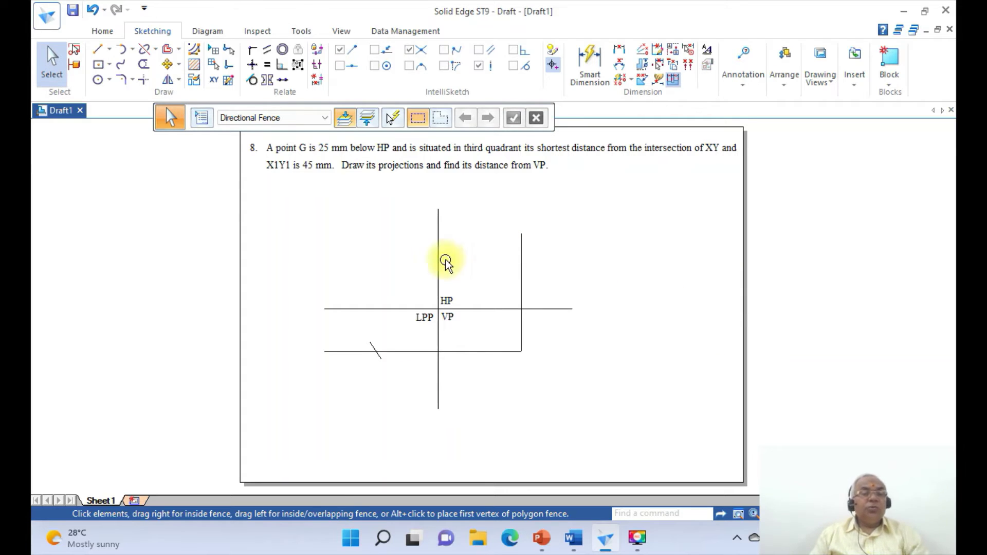
Step: Draw a 100 mm line at 135° from the axes' intersection into the upper-left quadrant
{"action": "left_click", "coordinate": [97, 49]}
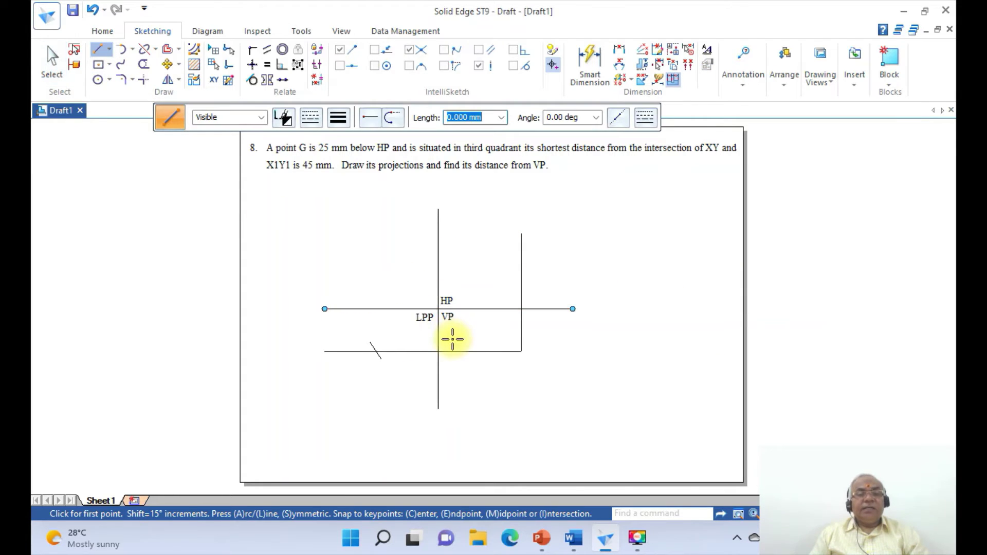
{"action": "left_click", "coordinate": [438, 309]}
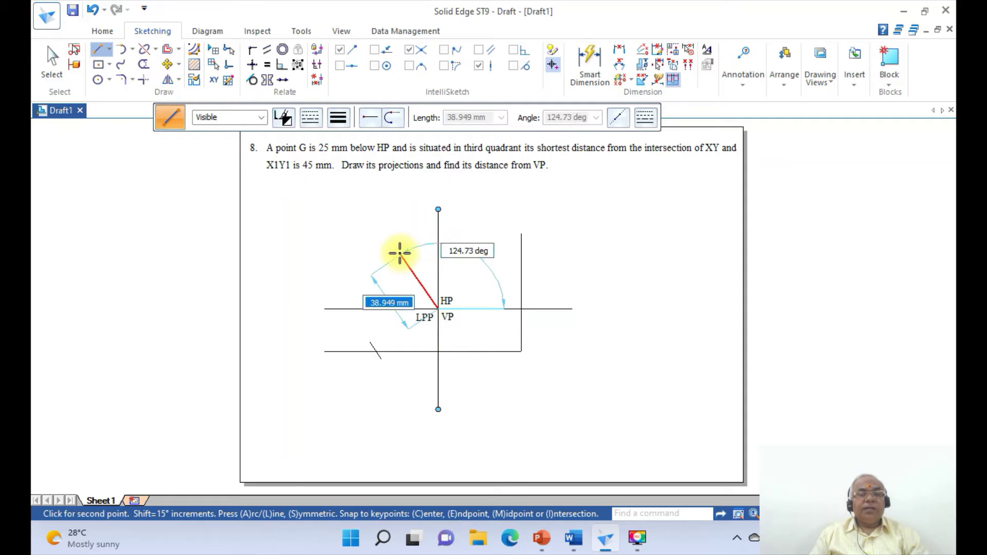
{"action": "type", "text": "1"}
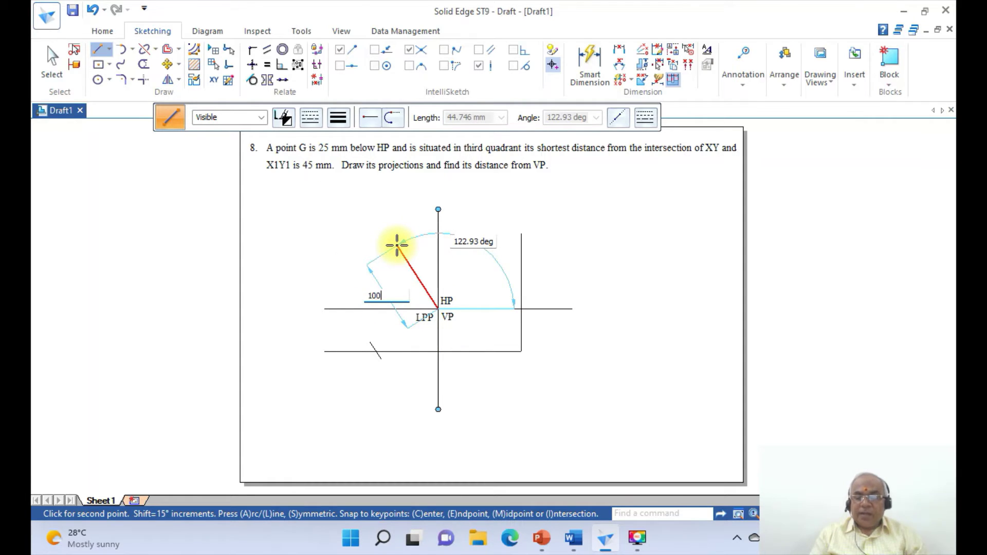
{"action": "type", "text": "00"}
{"action": "key", "text": "Tab"}
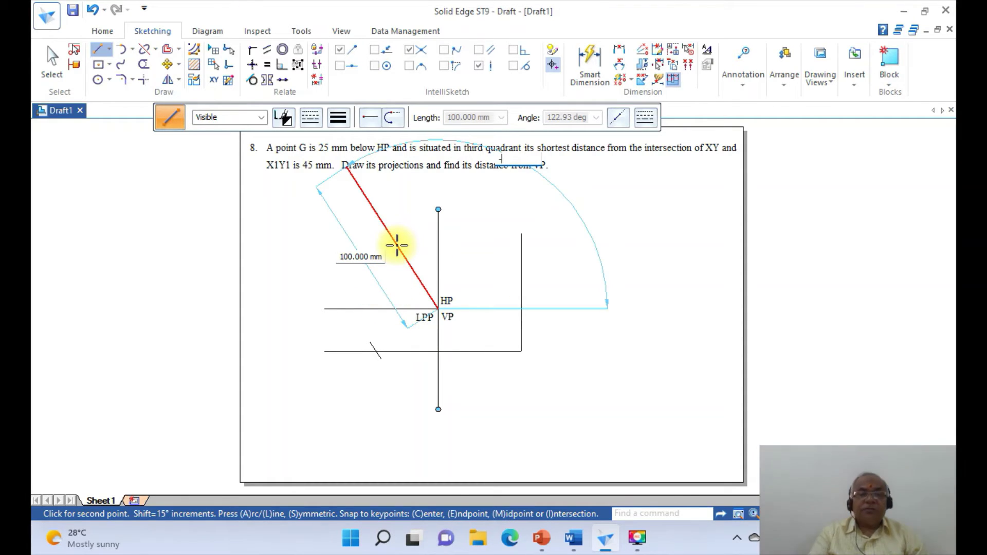
{"action": "type", "text": "1"}
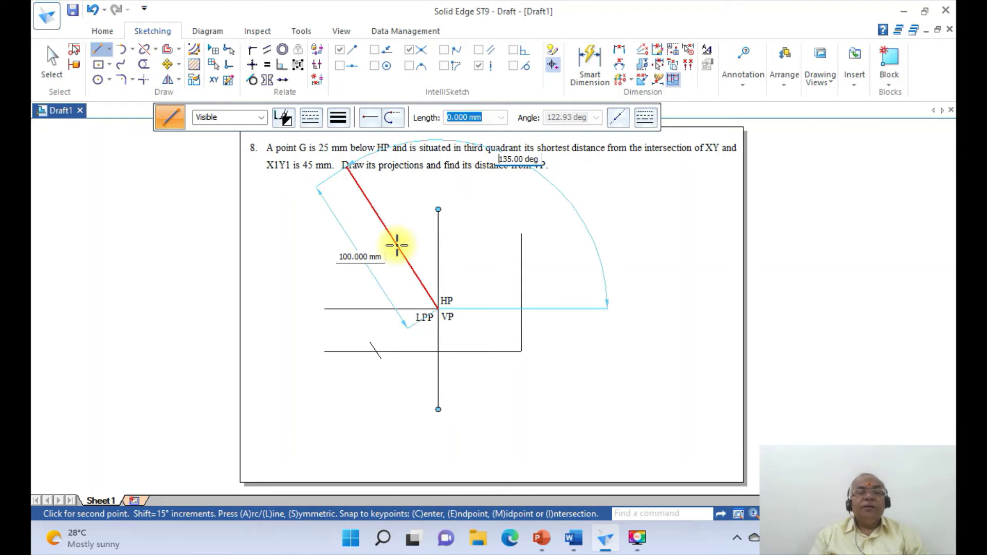
{"action": "type", "text": "35"}
{"action": "key", "text": "Return"}
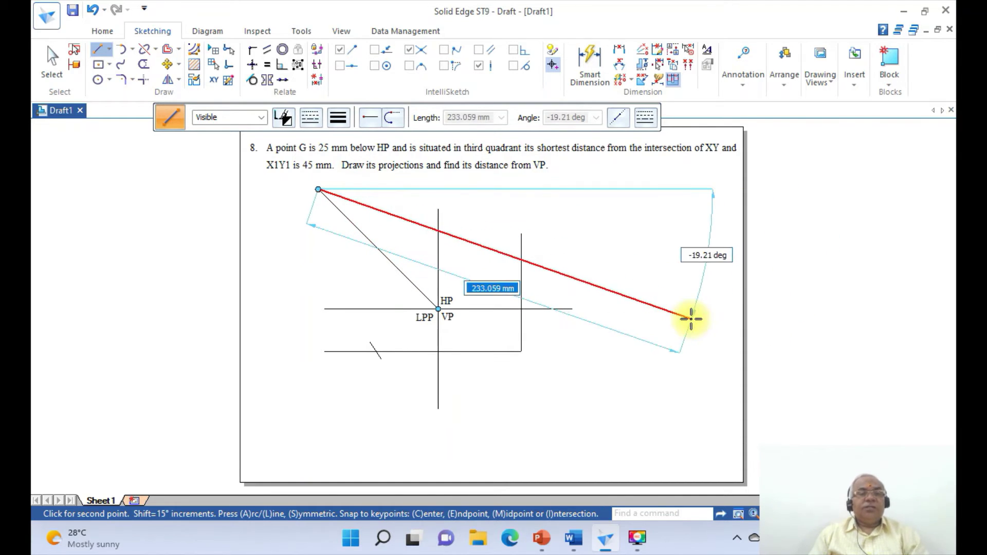
{"action": "key", "text": "Escape"}
{"action": "left_click", "coordinate": [102, 51]}
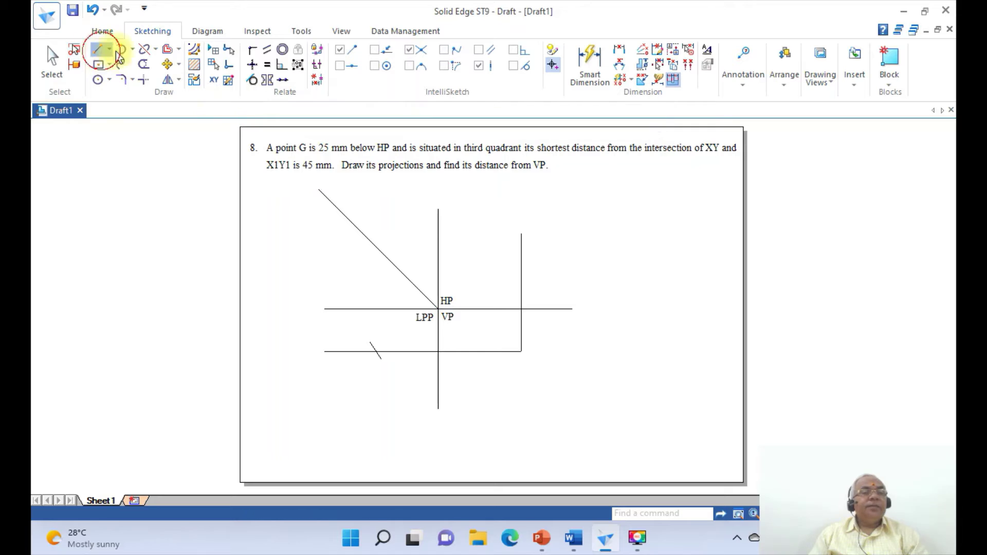
Step: Draw a vertical projector from the arc mark up past the 45° line
{"action": "left_click", "coordinate": [374, 354]}
{"action": "key", "text": "Escape"}
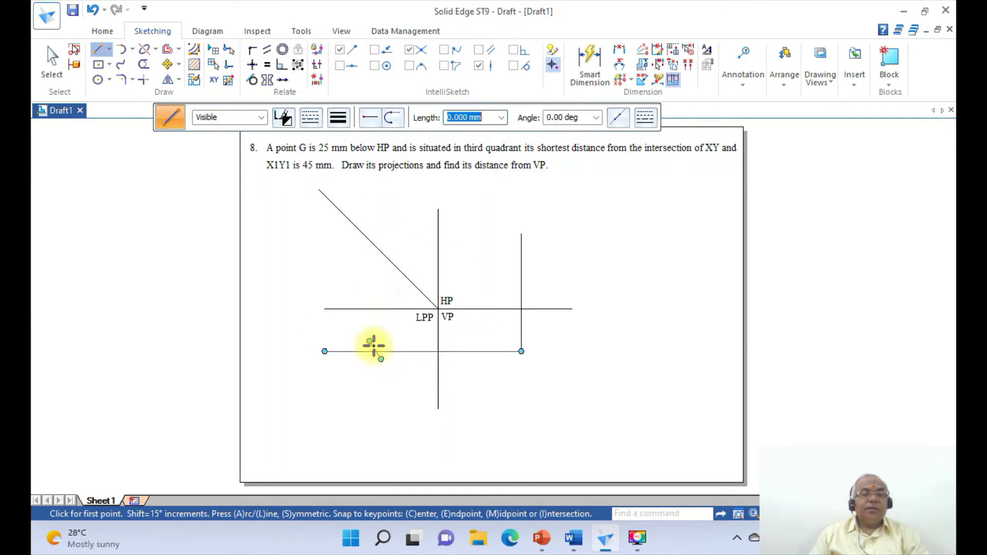
{"action": "left_click", "coordinate": [374, 352]}
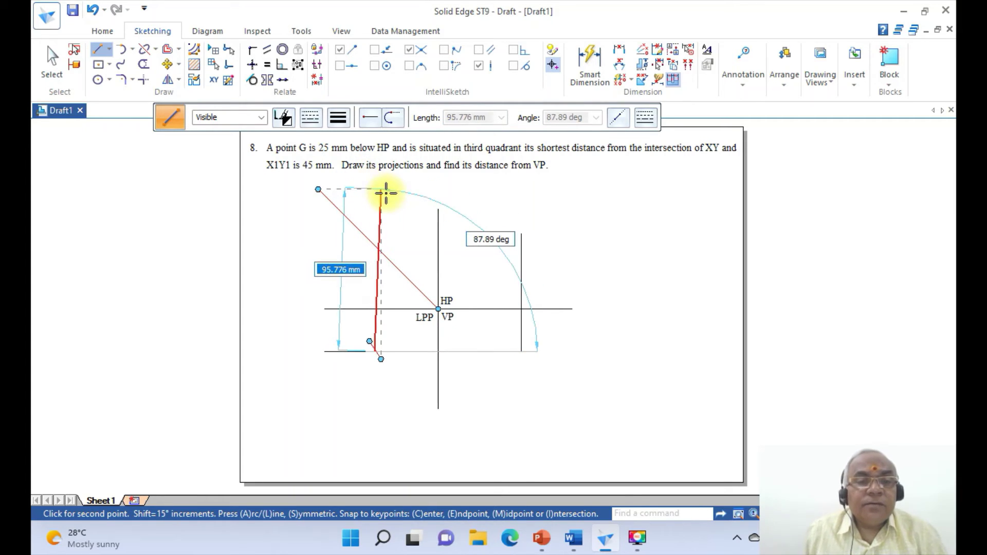
{"action": "key", "text": "Escape"}
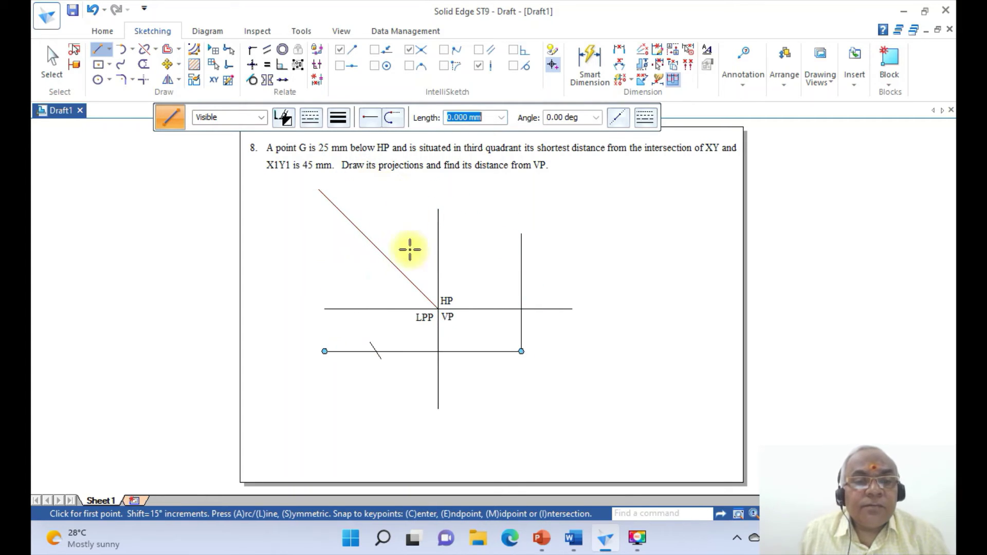
{"action": "left_click", "coordinate": [375, 352]}
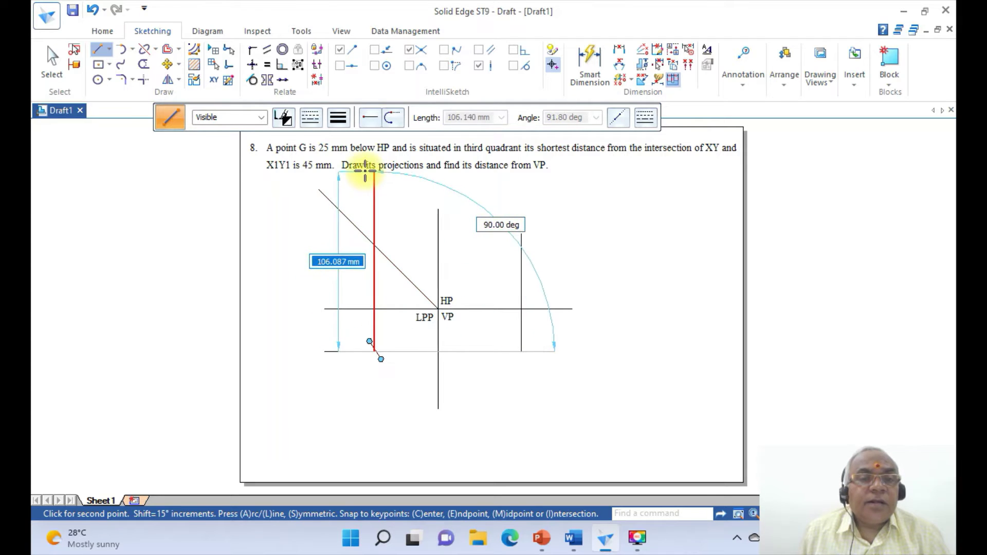
{"action": "left_click", "coordinate": [375, 188]}
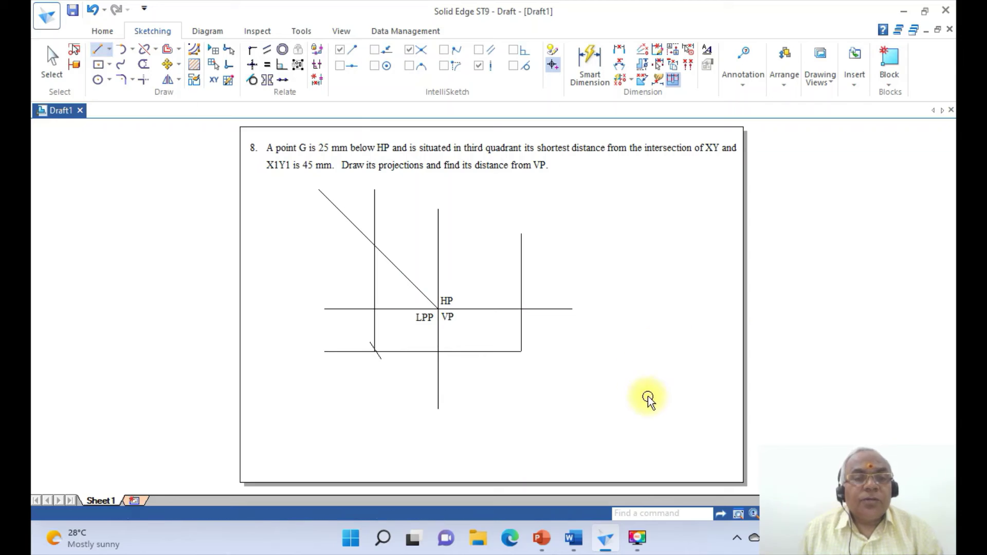
{"action": "key", "text": "Escape"}
Step: Draw a horizontal projector rightward from where the vertical projector meets the 45° line
{"action": "left_click", "coordinate": [737, 514]}
{"action": "left_click", "coordinate": [326, 199]}
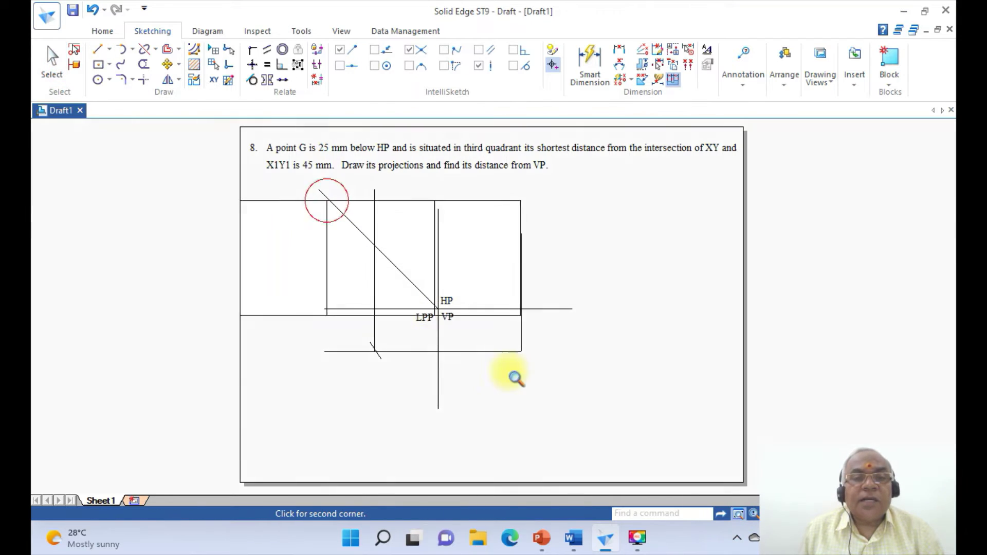
{"action": "left_click", "coordinate": [513, 379]}
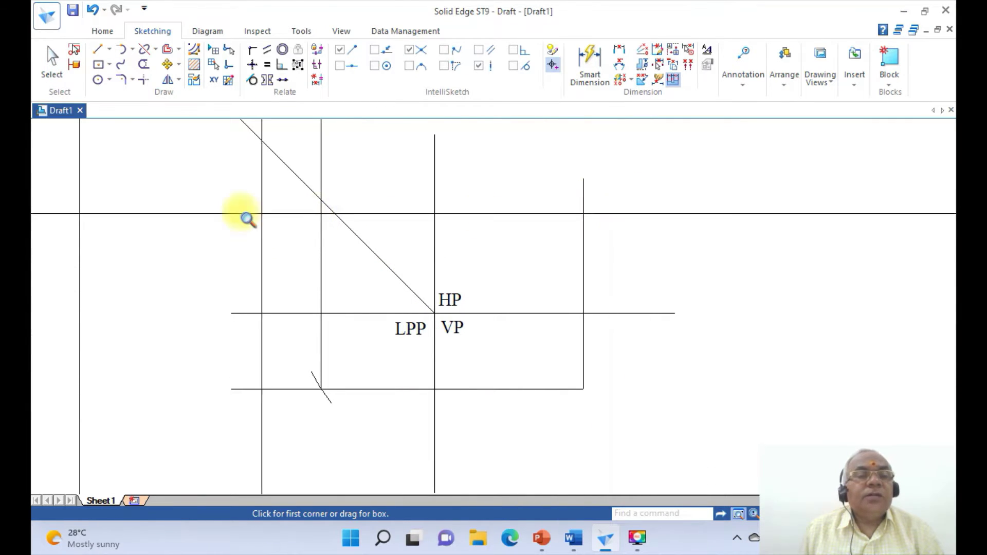
{"action": "left_click", "coordinate": [99, 54]}
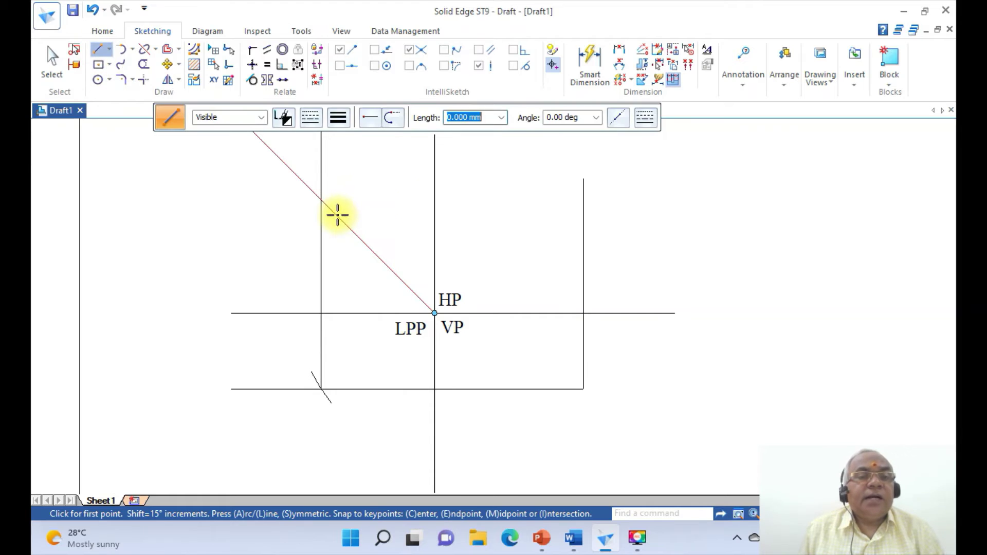
{"action": "left_click", "coordinate": [321, 200]}
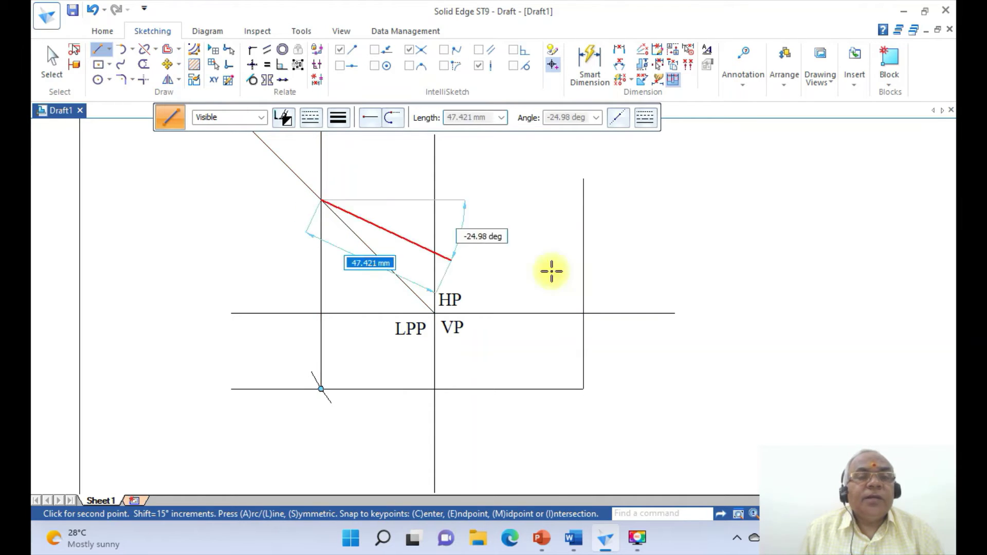
{"action": "left_click", "coordinate": [699, 200]}
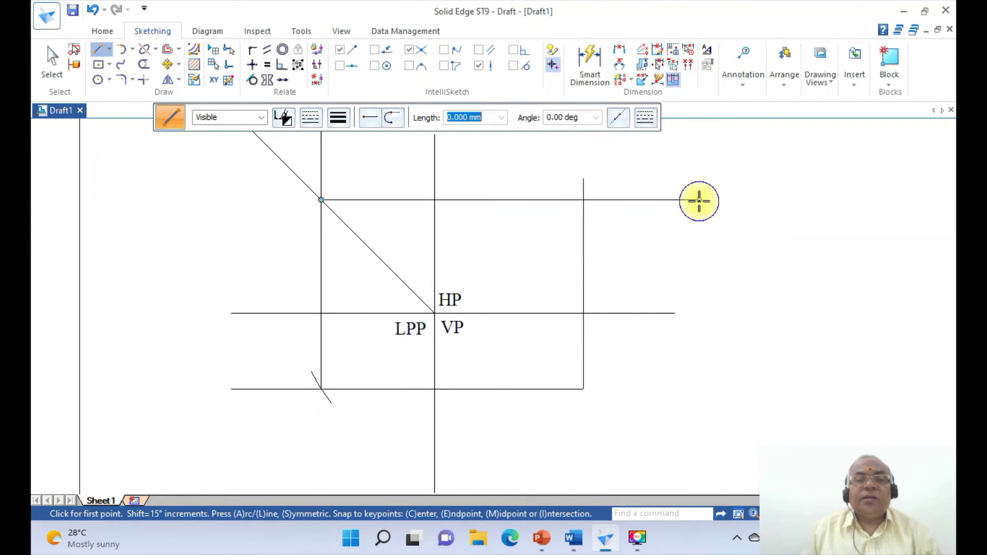